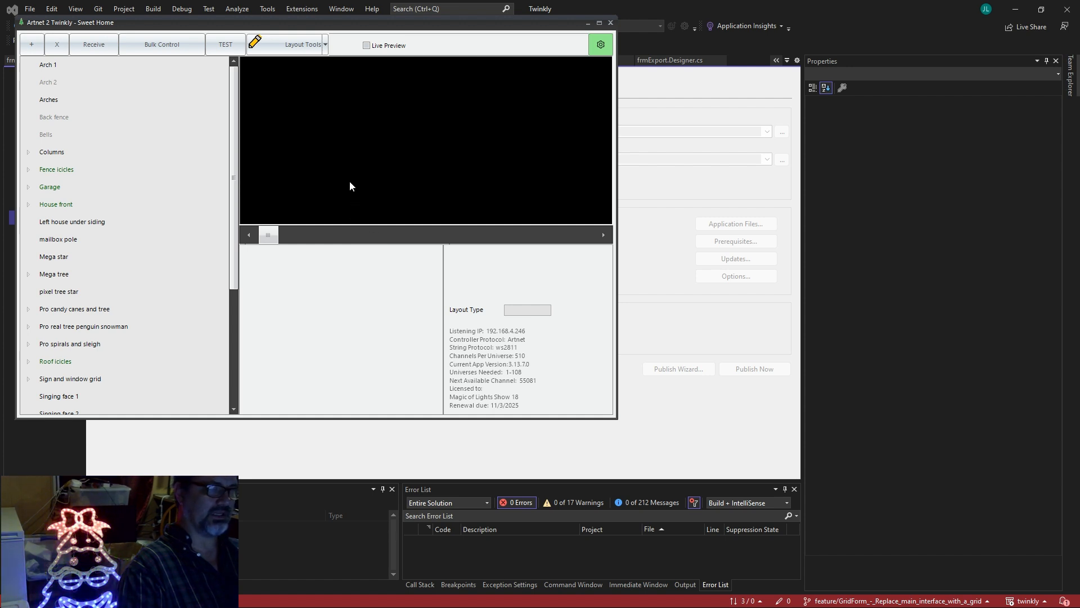
# Display the Singing tree female string's layout preview, channels 1–750.
pyautogui.scroll(-3, 101, 211)
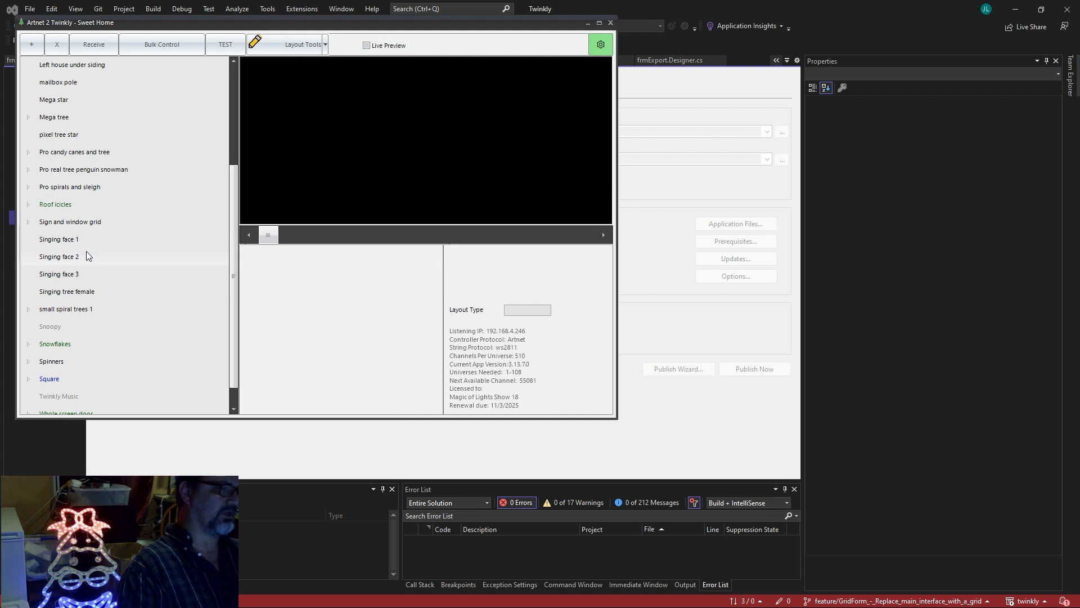
pyautogui.click(80, 290)
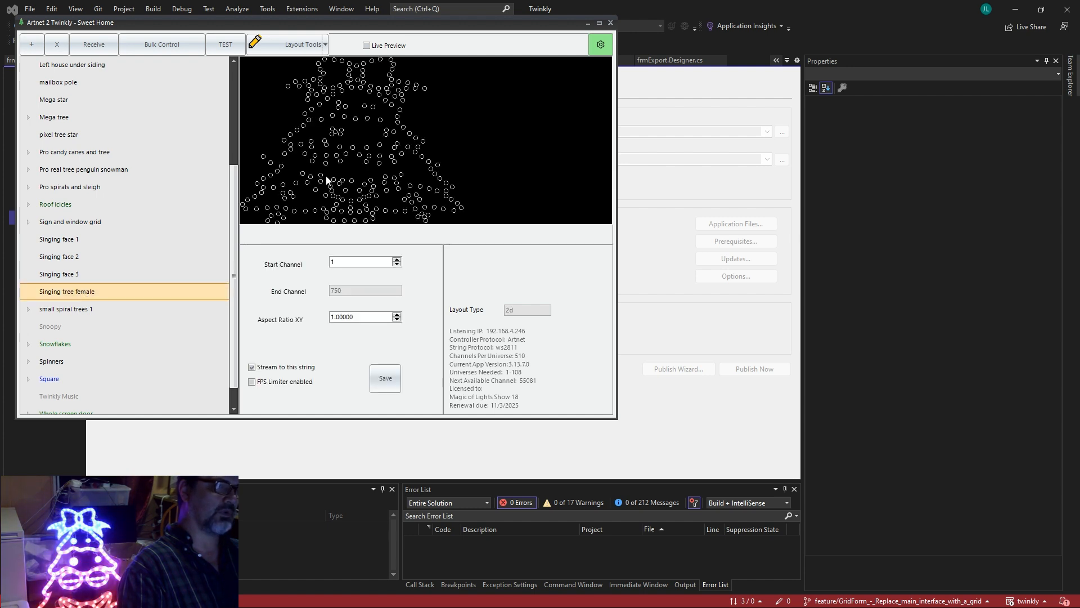
# Open the Edit Layout window for the Singing tree female via Layout Tools > Selected Node.
pyautogui.click(317, 46)
pyautogui.click(305, 66)
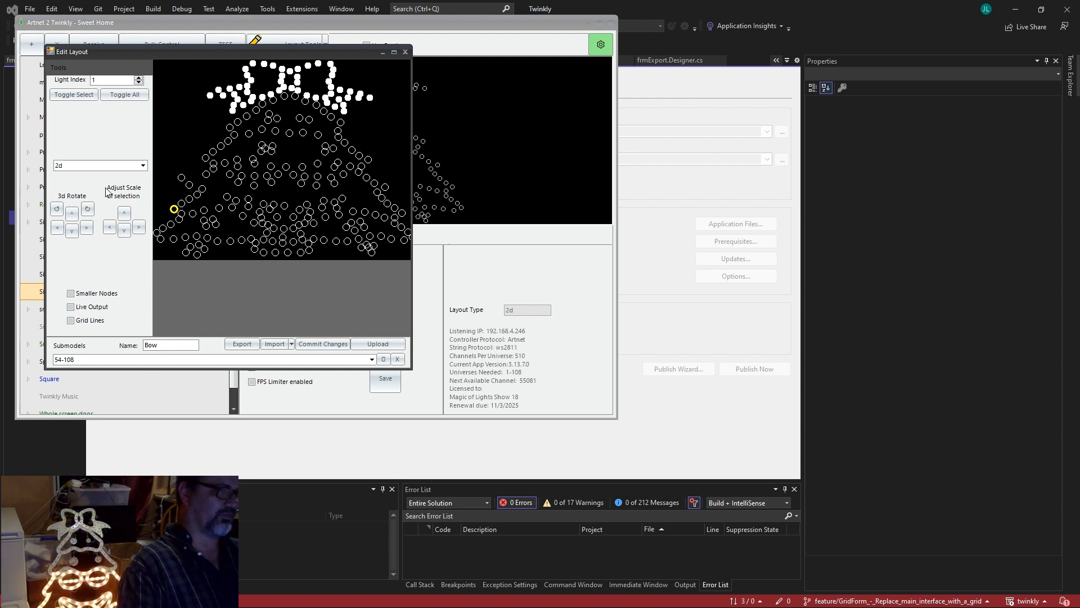
# Experiment with the Bow submodel's range end, retyping its last digits (25, 08, 8).
pyautogui.doubleClick(133, 361)
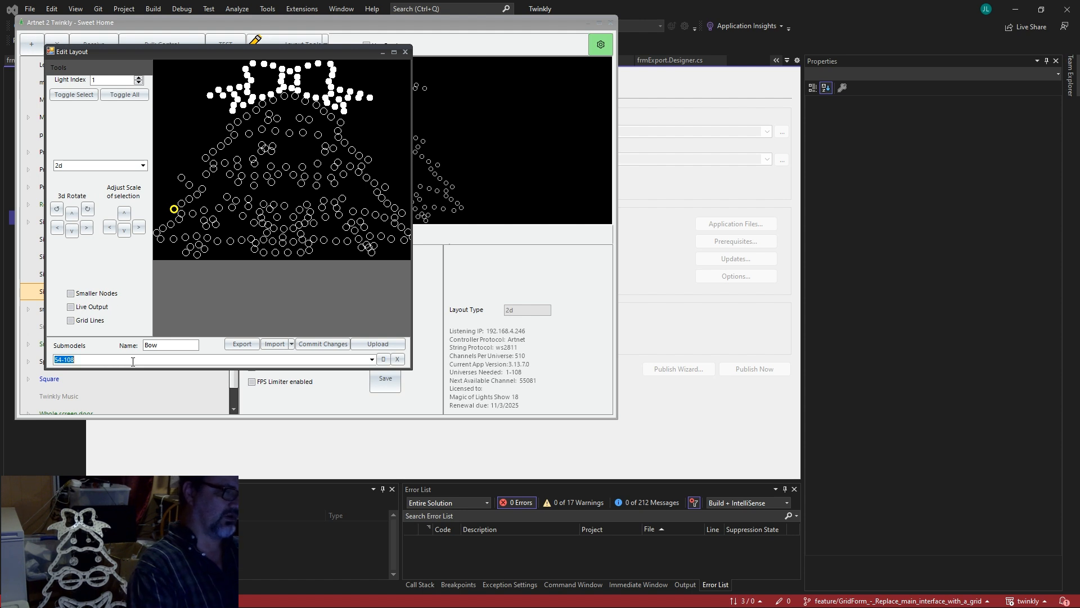
pyautogui.click(133, 362)
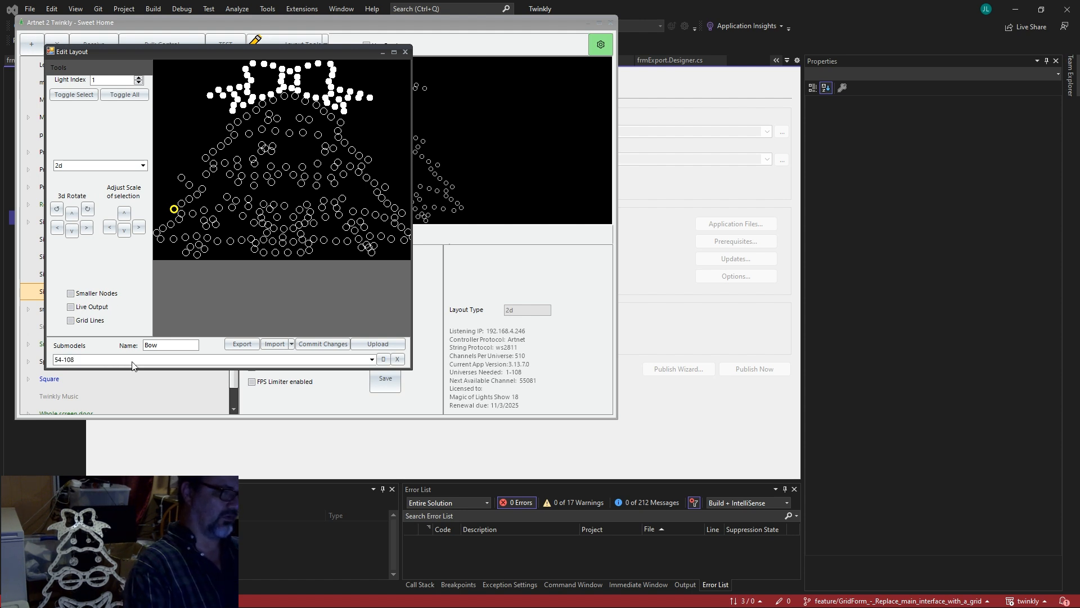
pyautogui.press('BackSpace')
pyautogui.press('BackSpace')
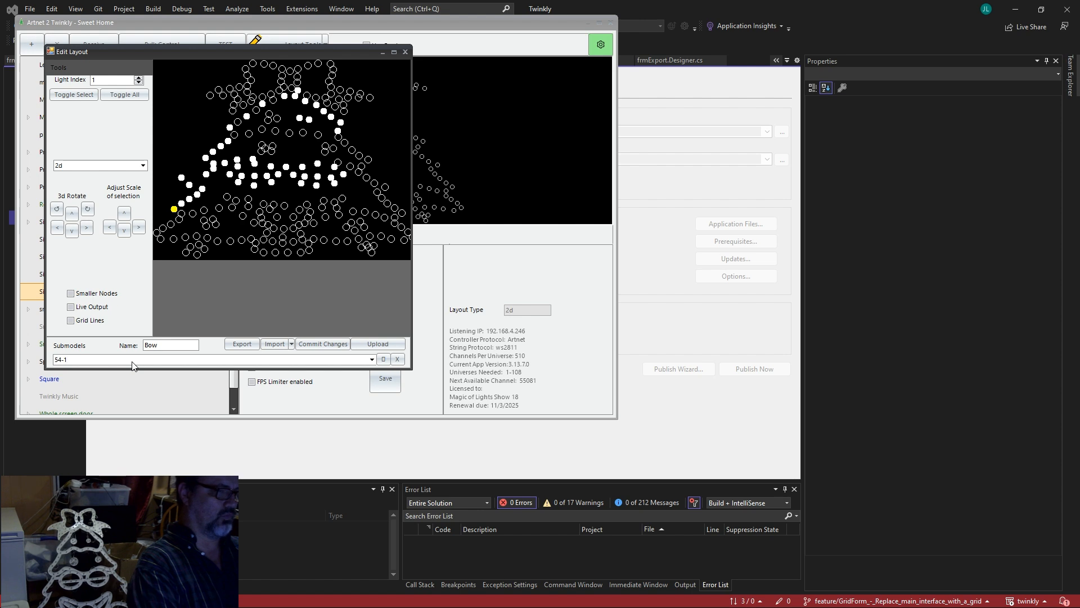
pyautogui.write('25')
pyautogui.press('BackSpace')
pyautogui.press('BackSpace')
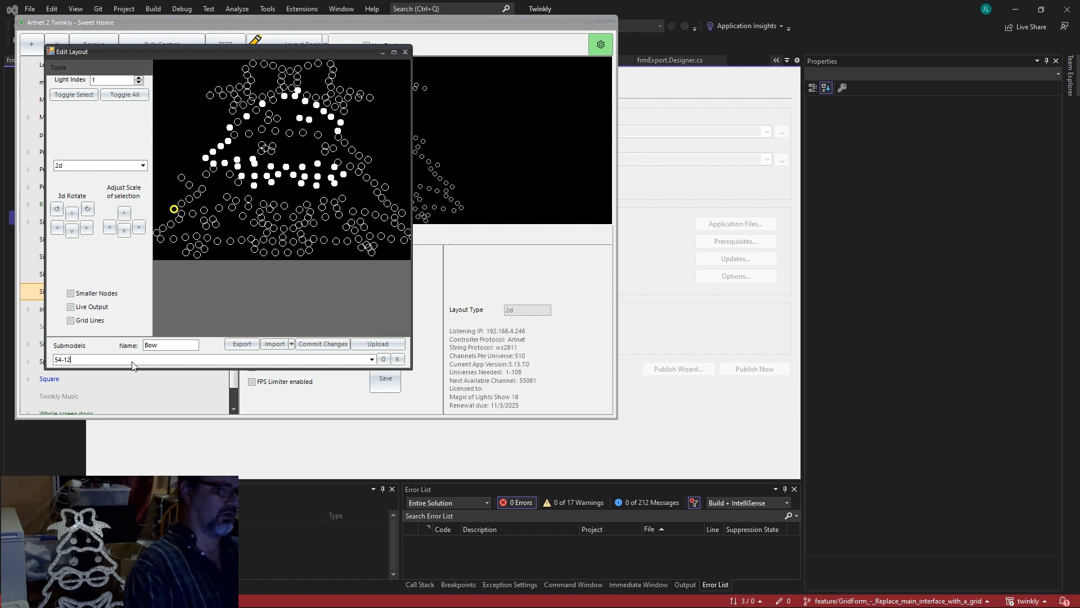
pyautogui.write('08')
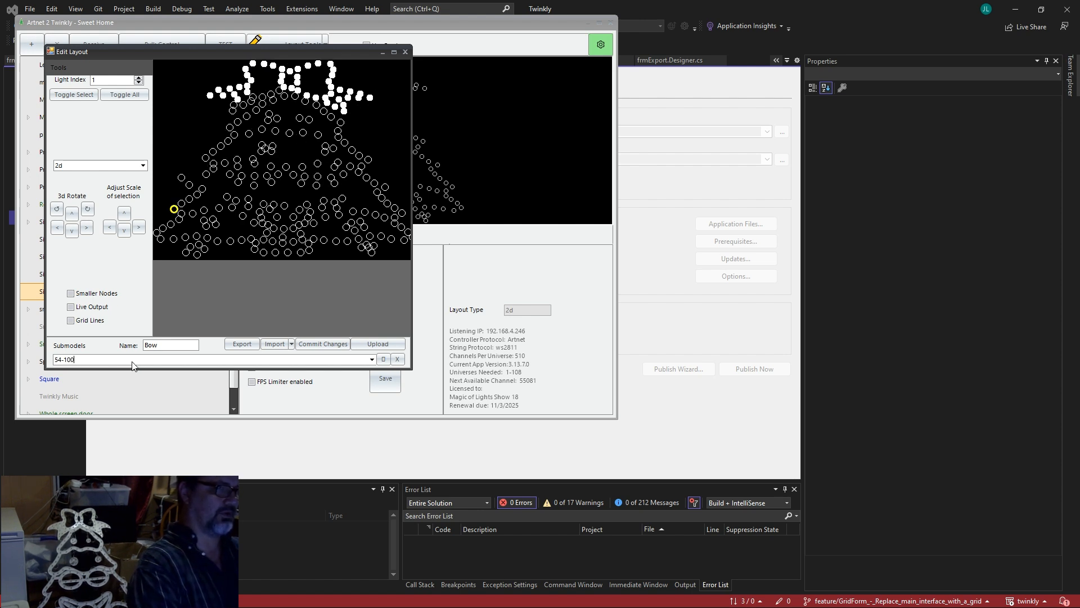
pyautogui.press('BackSpace')
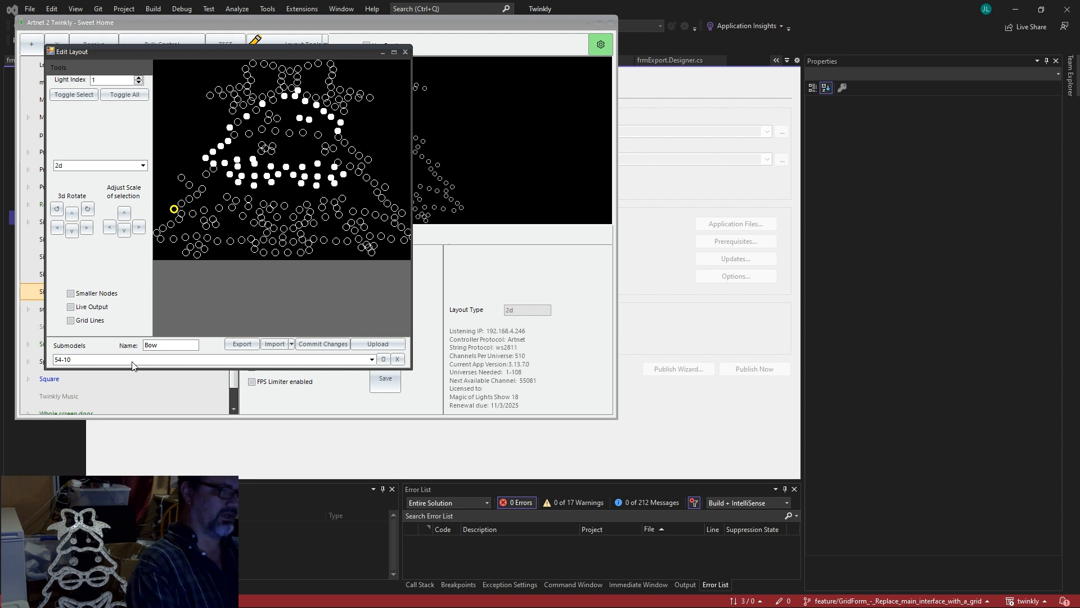
pyautogui.write('8')
# Select node groups on the tree's right side, top, and finally the lower-middle cluster.
pyautogui.moveTo(388, 124); pyautogui.dragTo(198, 215)
pyautogui.moveTo(190, 76); pyautogui.dragTo(397, 146)
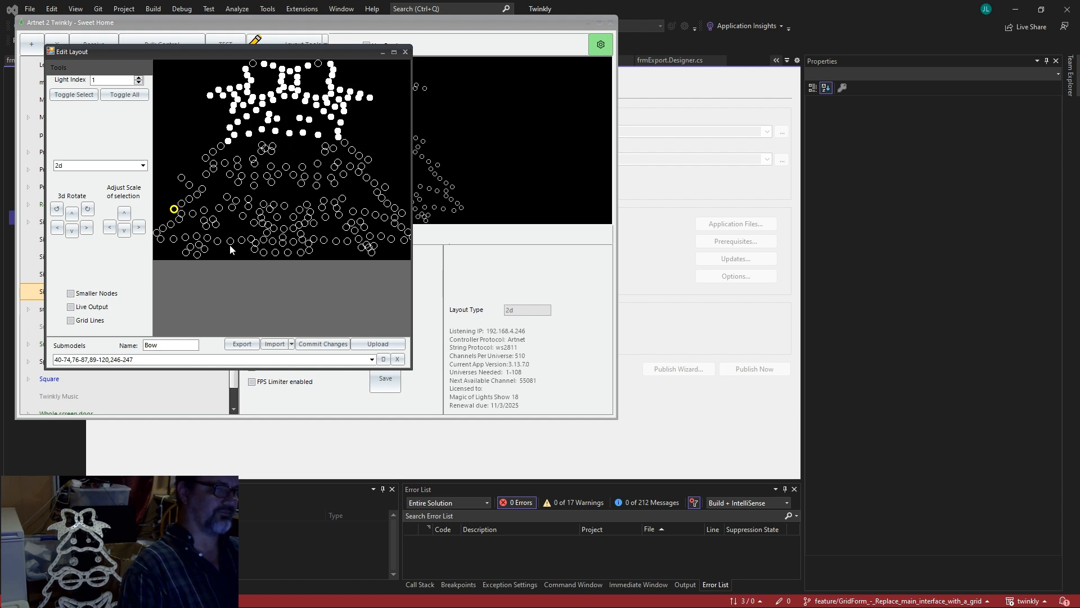
pyautogui.moveTo(246, 233); pyautogui.dragTo(304, 170)
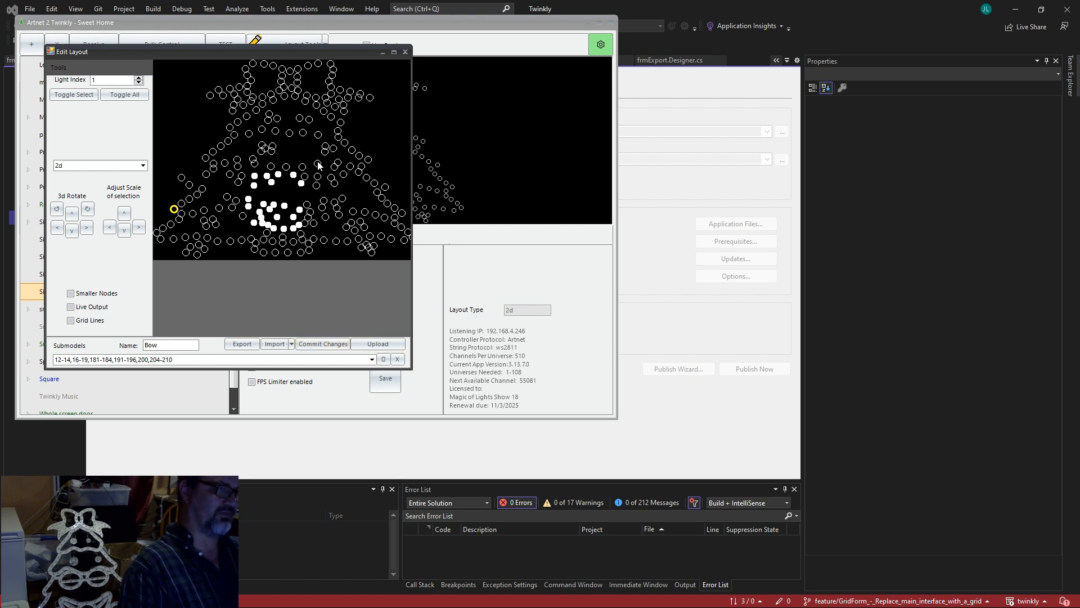
# Load ornament 1, ornament 3, ornament 4, and finally the Outline submodel from the dropdown.
pyautogui.click(372, 359)
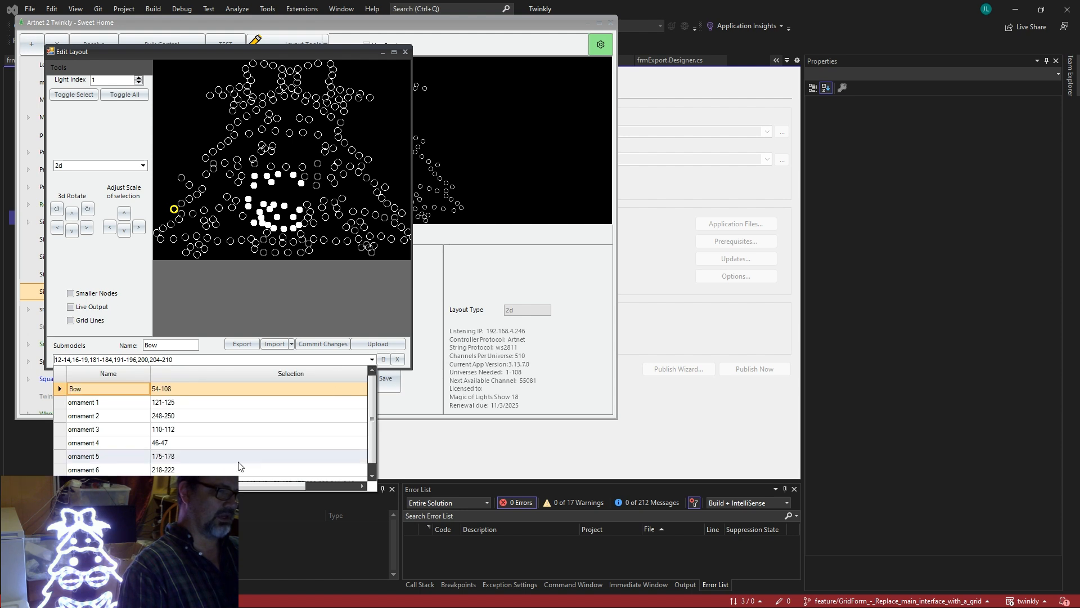
pyautogui.click(212, 402)
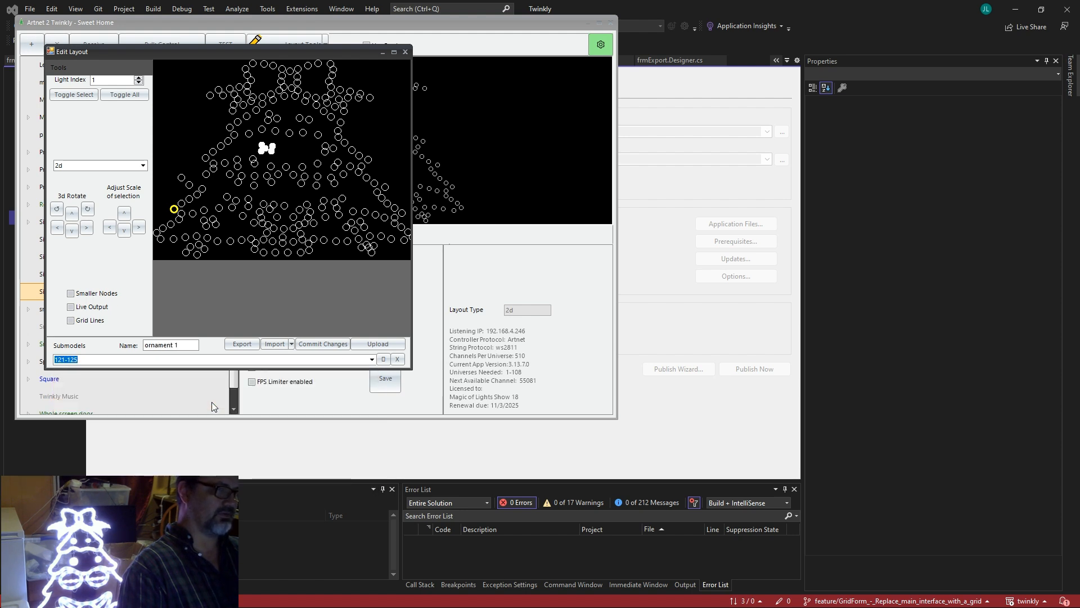
pyautogui.click(372, 359)
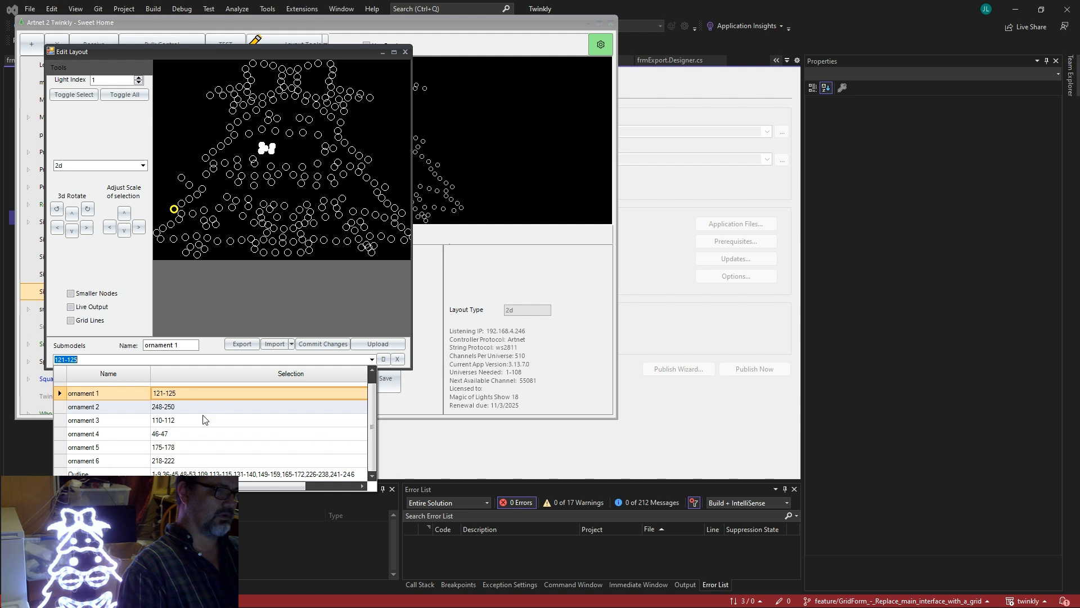
pyautogui.click(203, 416)
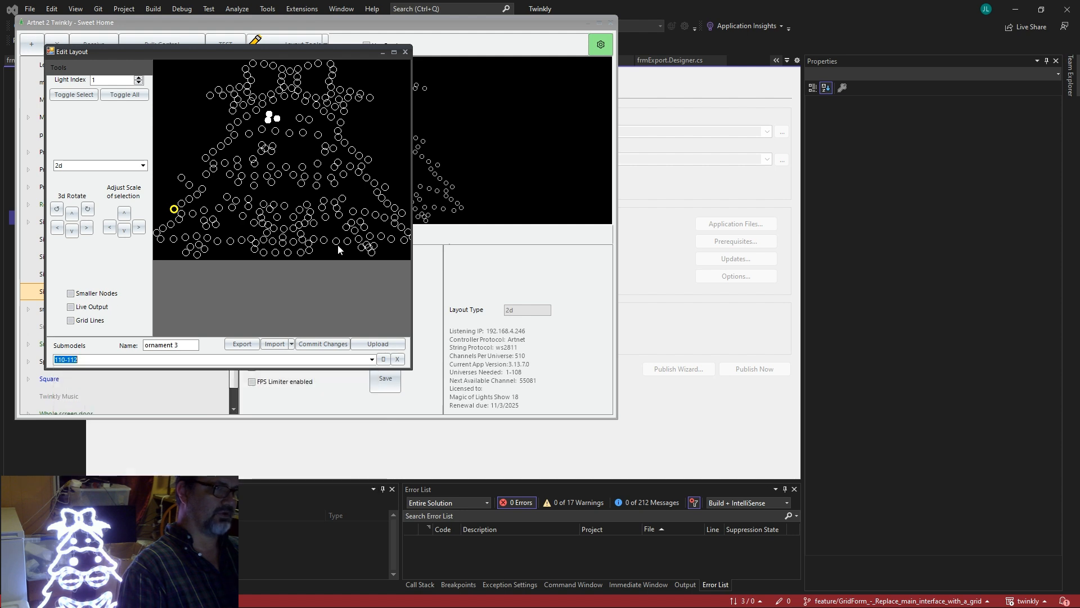
pyautogui.click(372, 359)
pyautogui.click(203, 432)
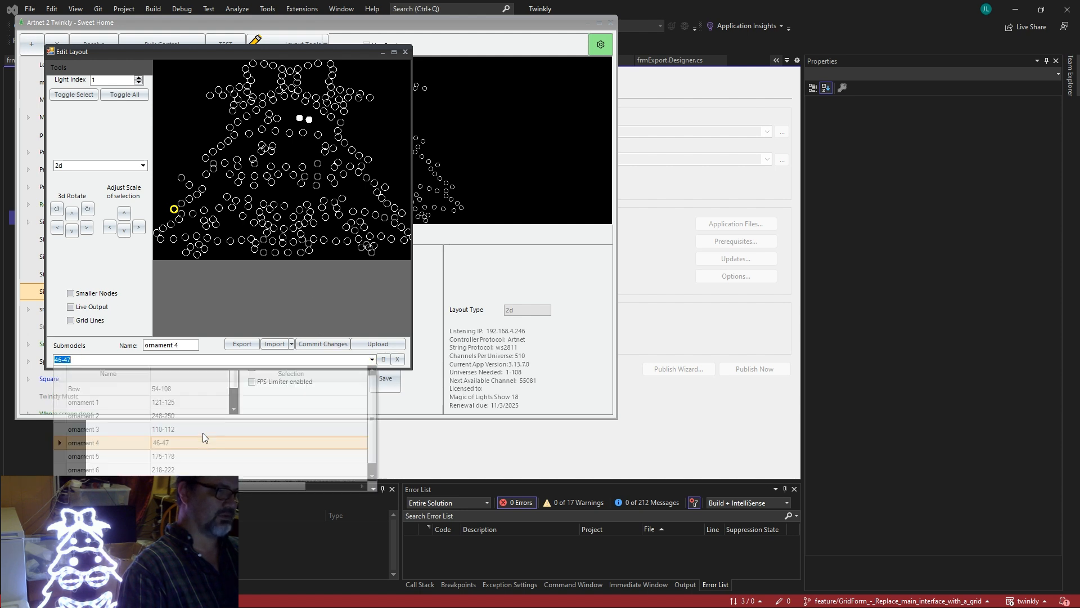
pyautogui.click(371, 359)
pyautogui.click(307, 474)
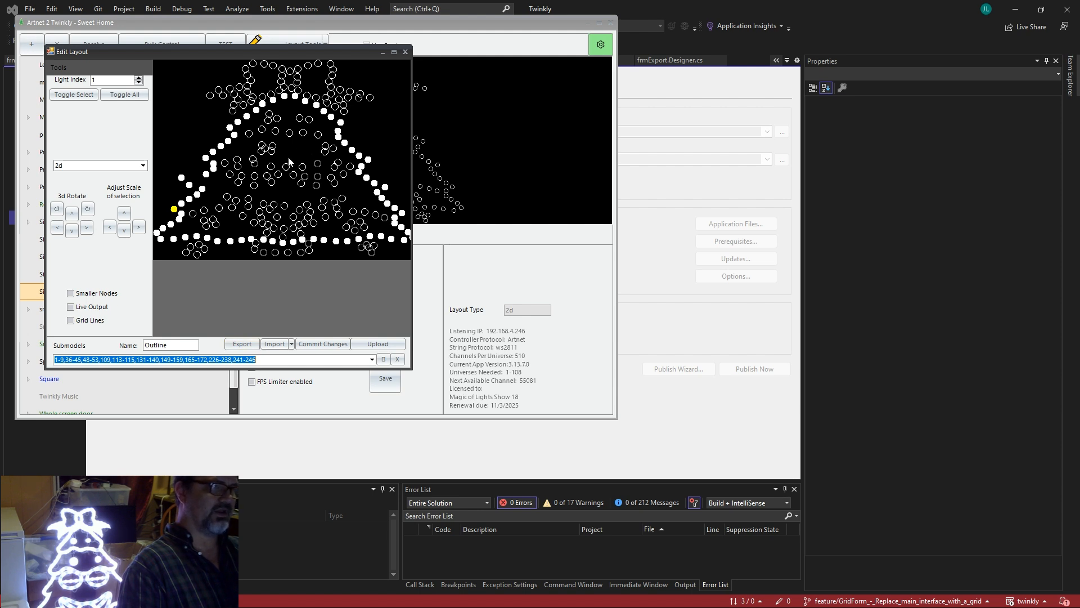
# Clear the selection, send output live, and mark the left eye nodes 10–13, 17 and 30–32.
pyautogui.click(231, 182)
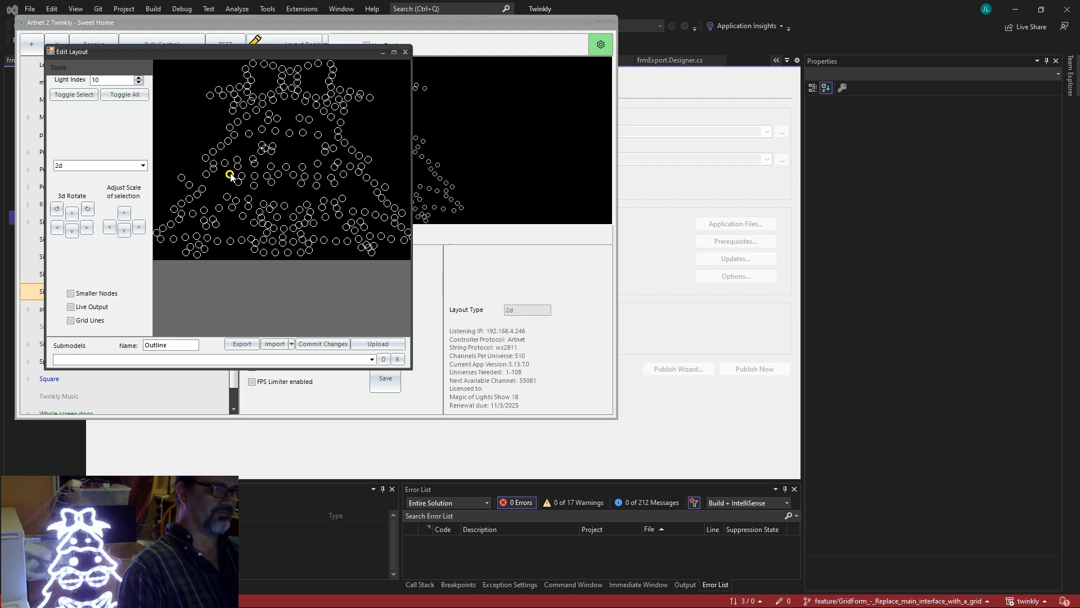
pyautogui.click(72, 307)
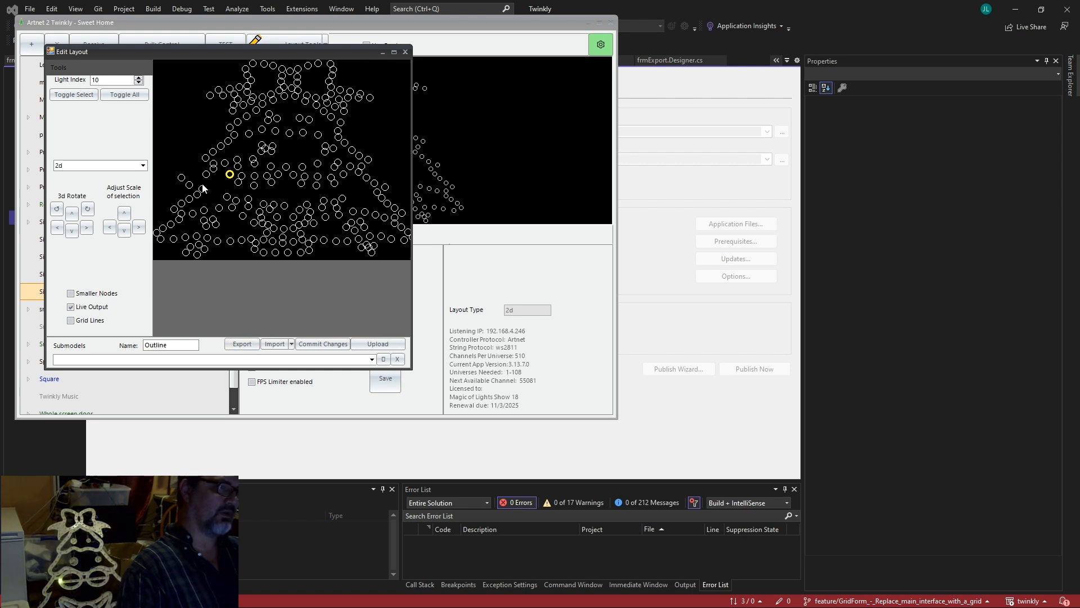
pyautogui.click(229, 175)
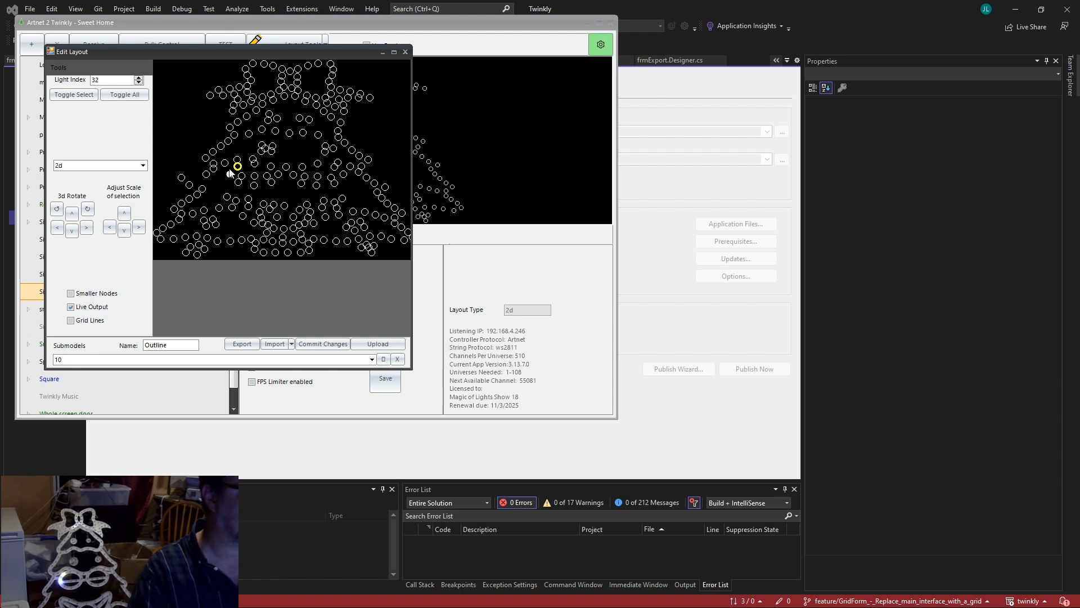
pyautogui.click(238, 166)
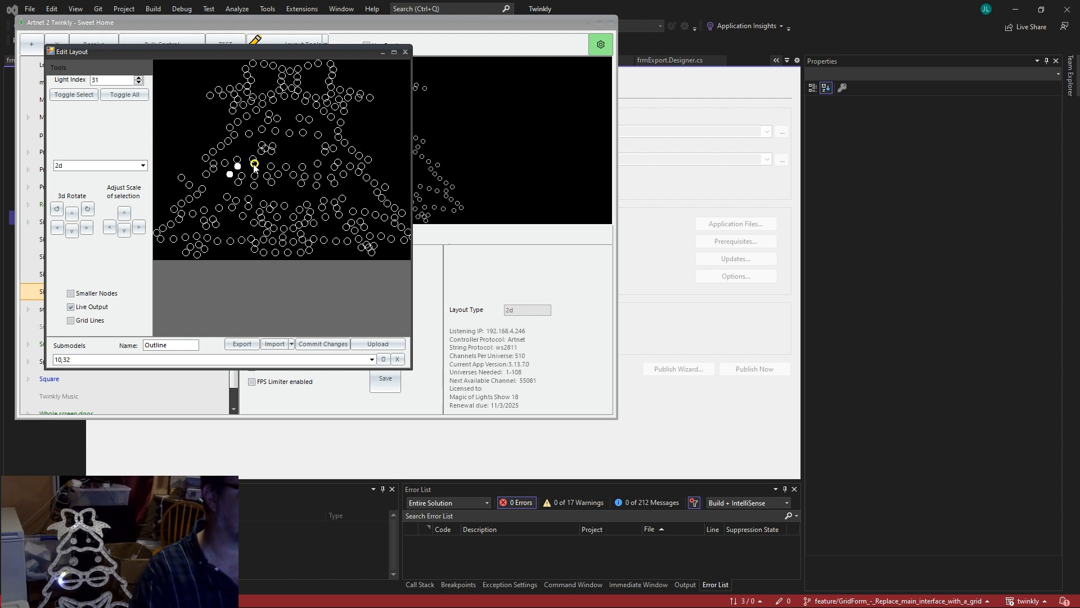
pyautogui.click(255, 165)
pyautogui.click(271, 168)
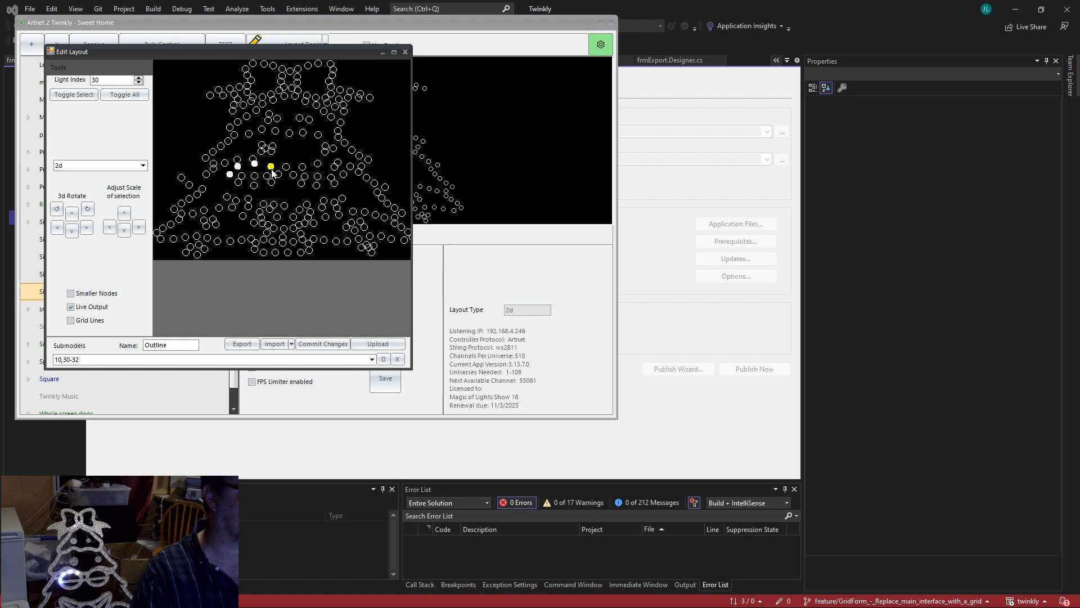
pyautogui.keyDown('ctrl'); pyautogui.click(278, 175); pyautogui.keyUp('ctrl')
pyautogui.click(272, 182)
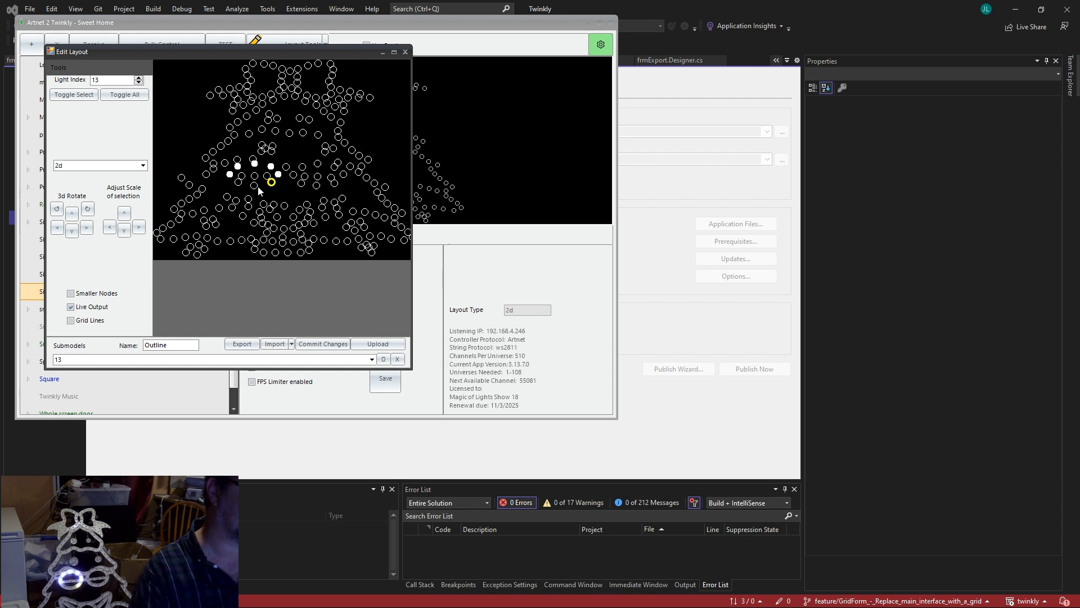
pyautogui.keyDown('ctrl'); pyautogui.click(271, 183); pyautogui.keyUp('ctrl')
pyautogui.keyDown('ctrl'); pyautogui.click(254, 185); pyautogui.keyUp('ctrl')
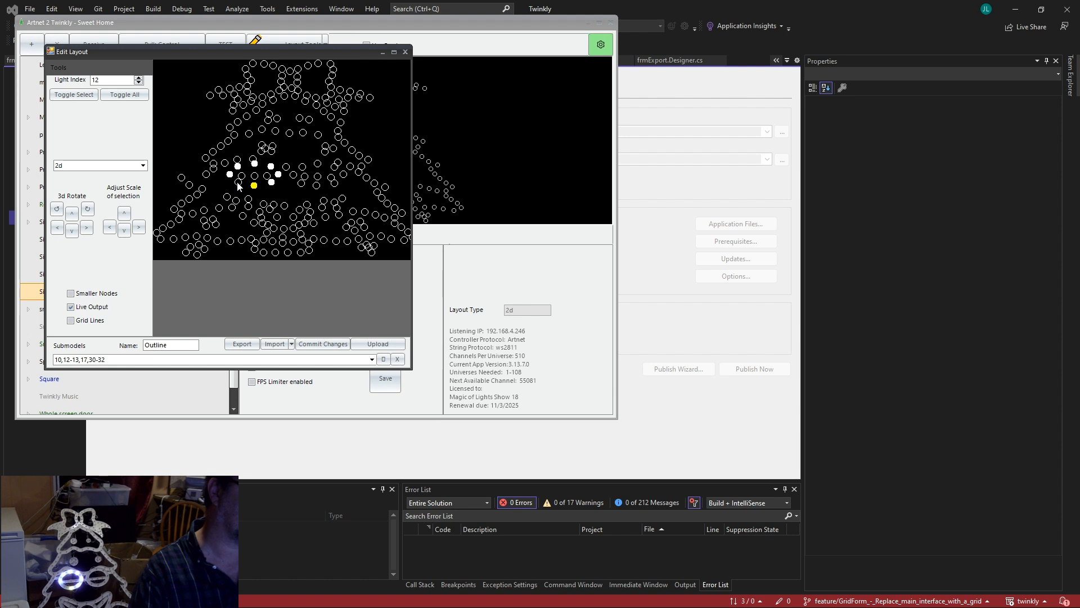
pyautogui.keyDown('ctrl'); pyautogui.click(239, 183); pyautogui.keyUp('ctrl')
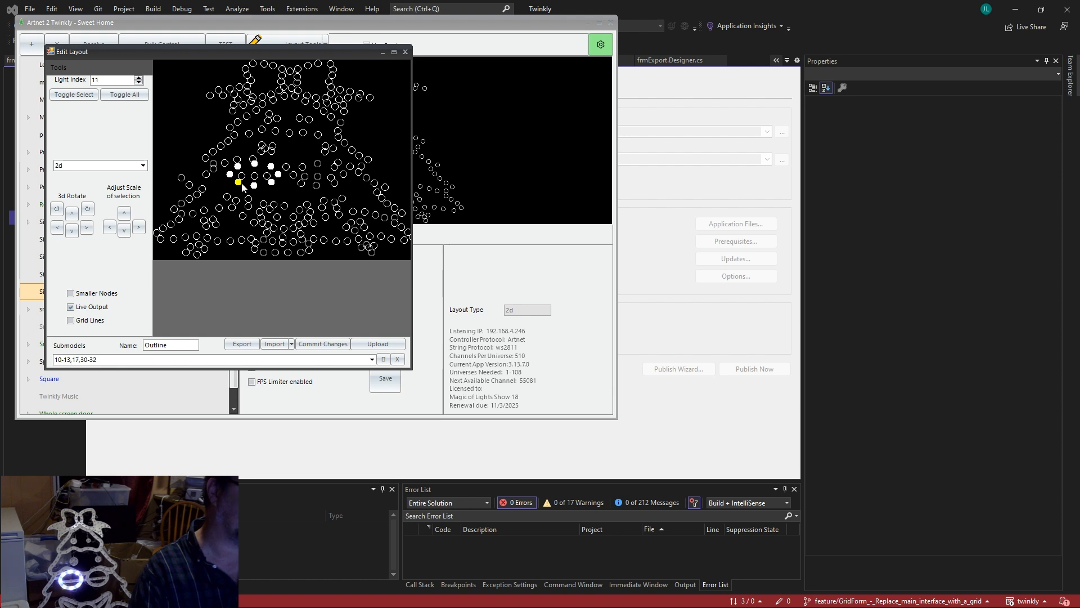
# Add the right eye lights 18–21 and 25–28 to the submodel.
pyautogui.keyDown('ctrl'); pyautogui.click(302, 183); pyautogui.keyUp('ctrl')
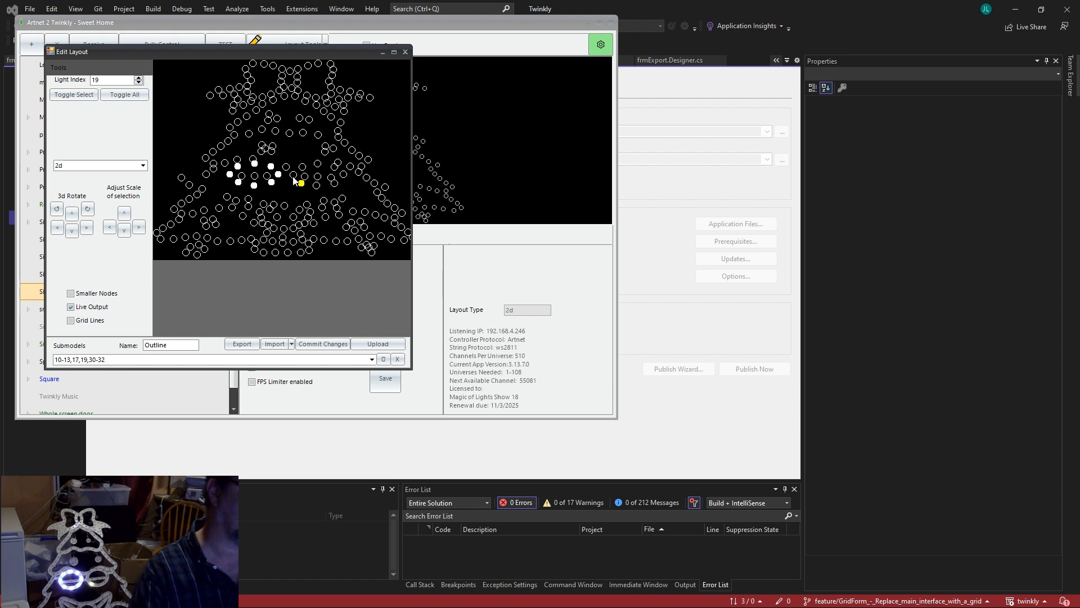
pyautogui.keyDown('ctrl'); pyautogui.click(293, 176); pyautogui.keyUp('ctrl')
pyautogui.keyDown('ctrl'); pyautogui.click(303, 168); pyautogui.keyUp('ctrl')
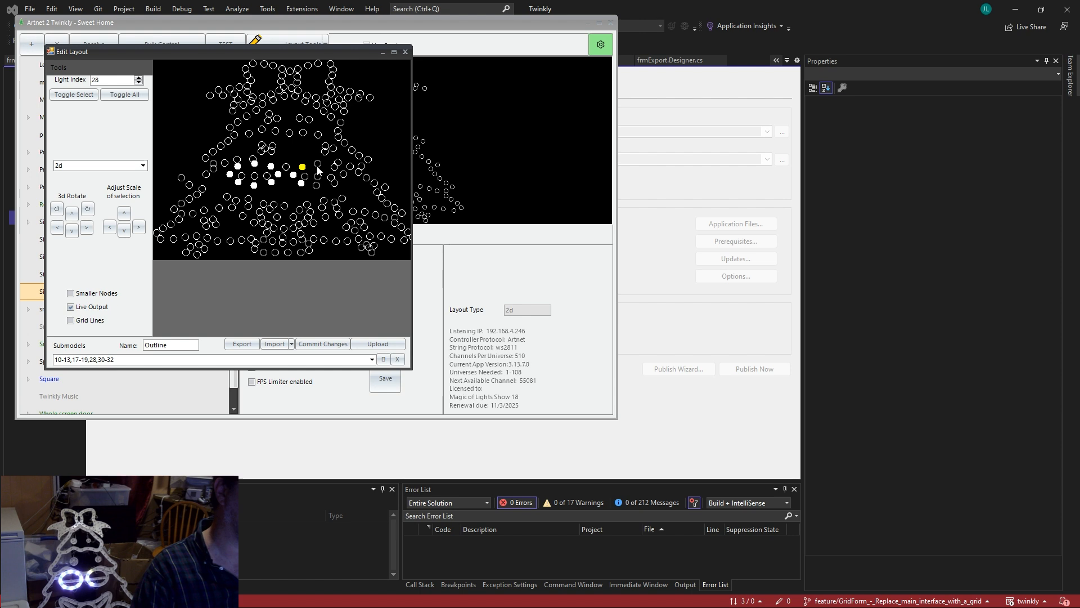
pyautogui.keyDown('ctrl'); pyautogui.click(319, 164); pyautogui.keyUp('ctrl')
pyautogui.click(335, 169)
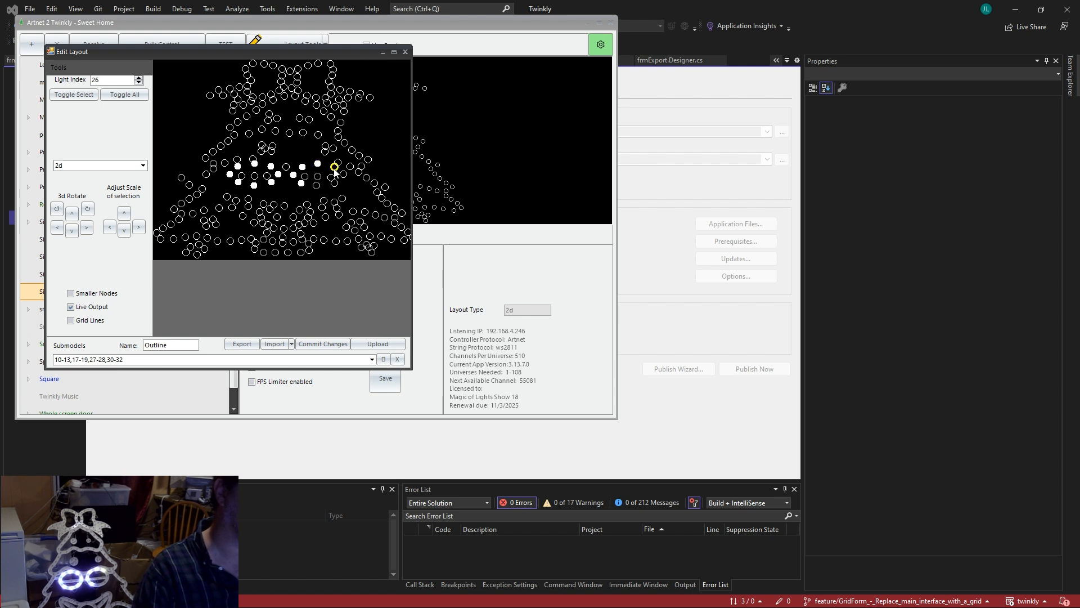
pyautogui.keyDown('ctrl'); pyautogui.click(342, 176); pyautogui.keyUp('ctrl')
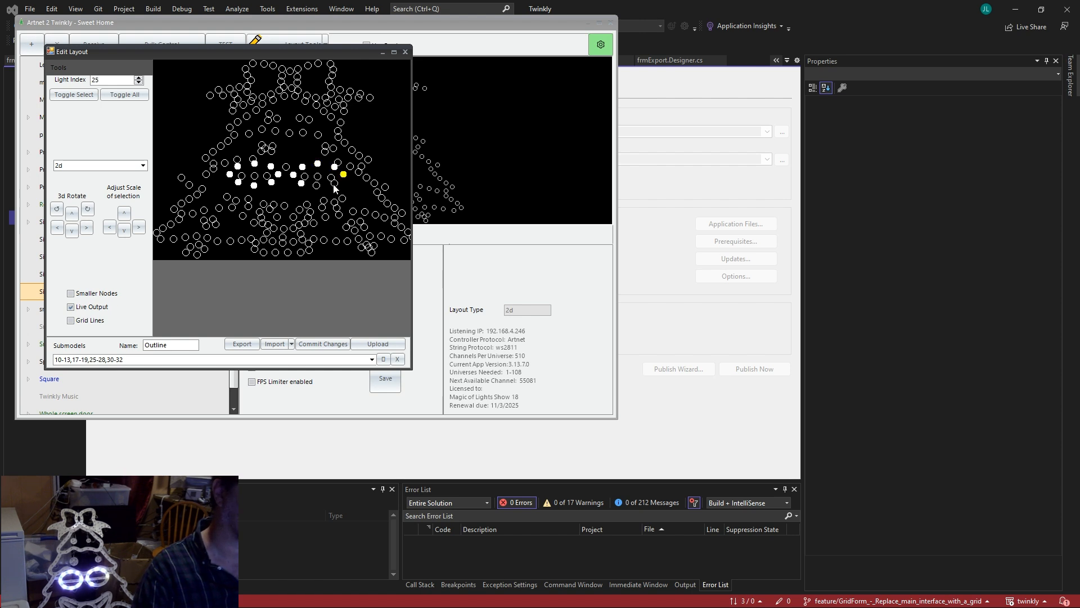
pyautogui.keyDown('ctrl'); pyautogui.click(335, 184); pyautogui.keyUp('ctrl')
pyautogui.keyDown('ctrl'); pyautogui.click(317, 186); pyautogui.keyUp('ctrl')
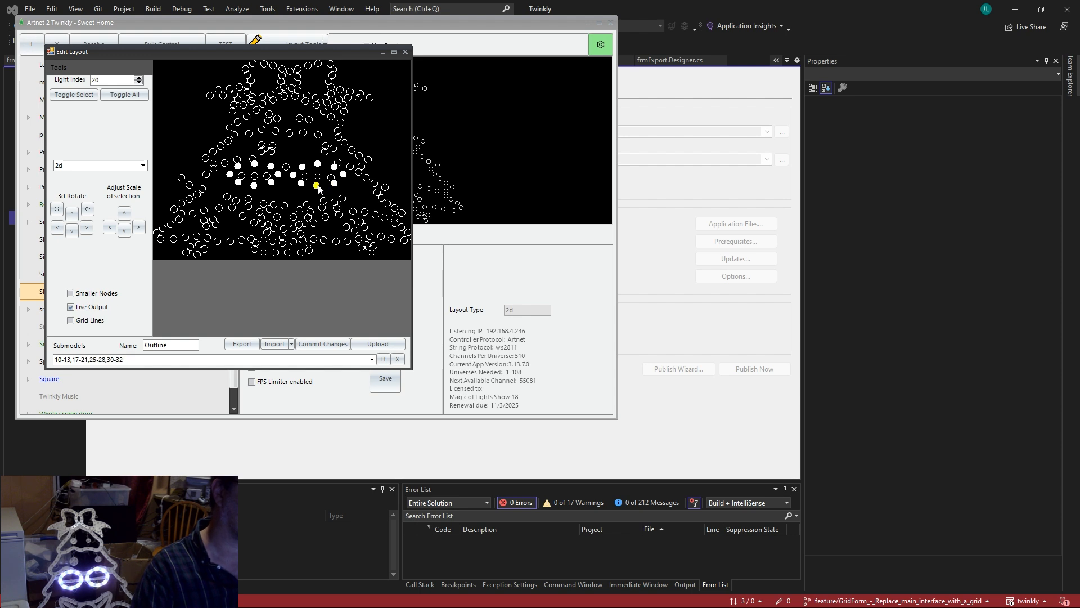
# Rename the submodel to 'eyes open' and save it.
pyautogui.moveTo(171, 343); pyautogui.dragTo(125, 343)
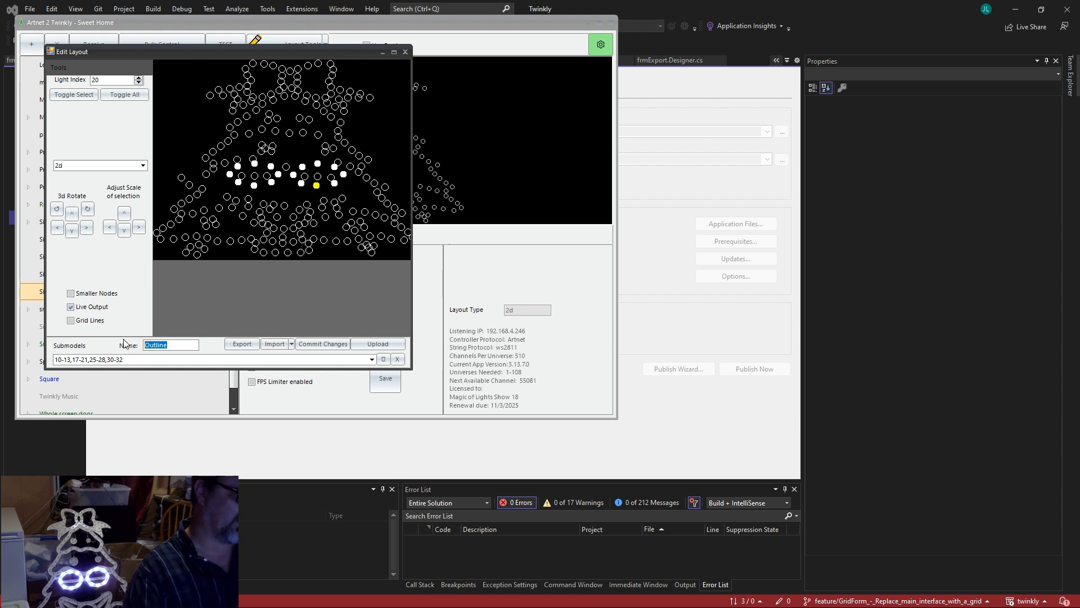
pyautogui.write('eye')
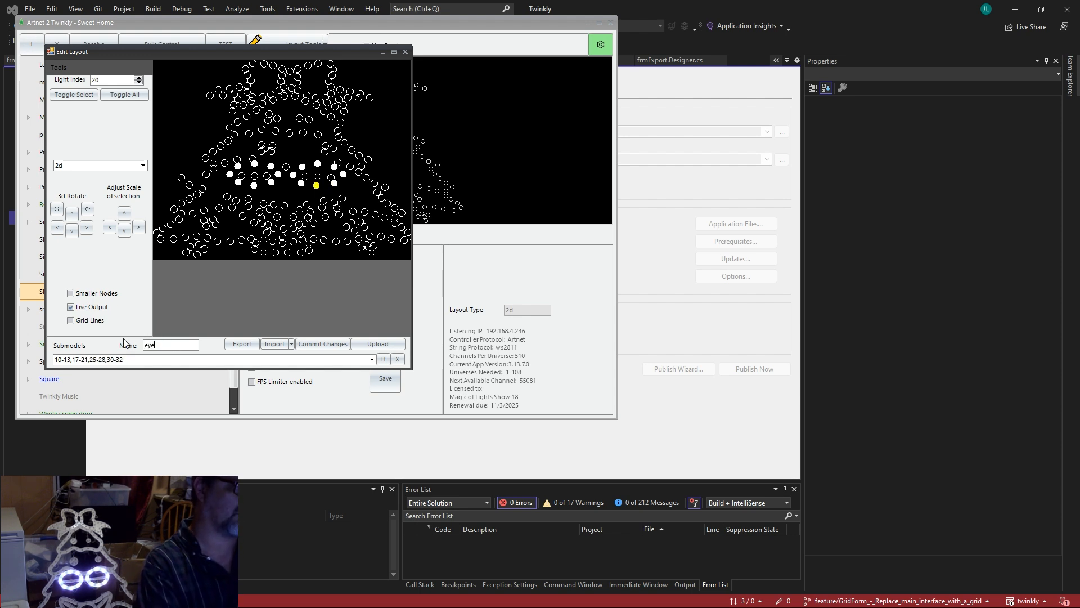
pyautogui.write('s open')
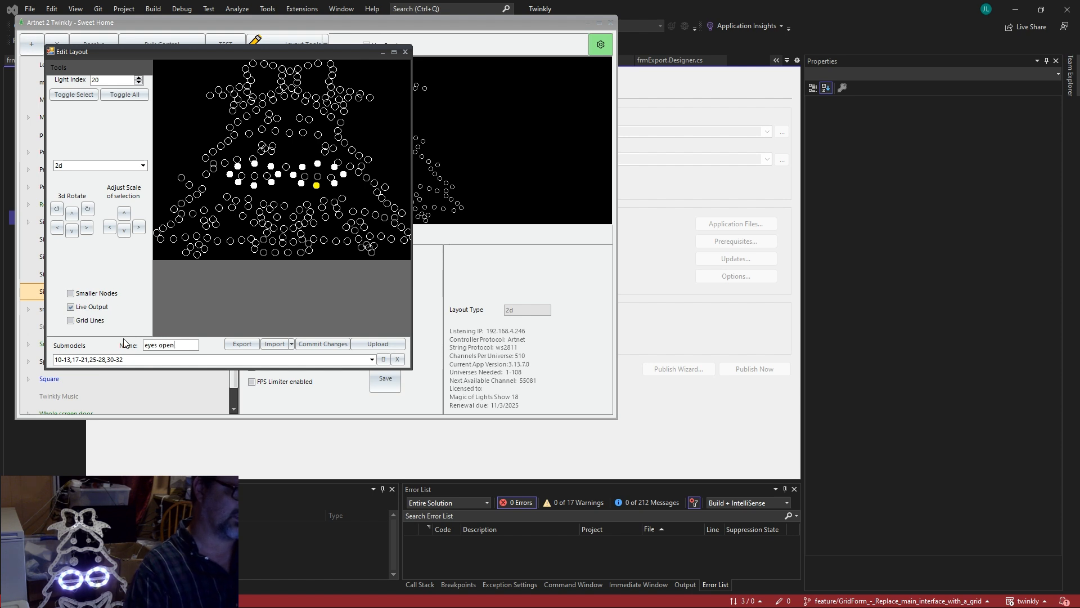
pyautogui.click(383, 359)
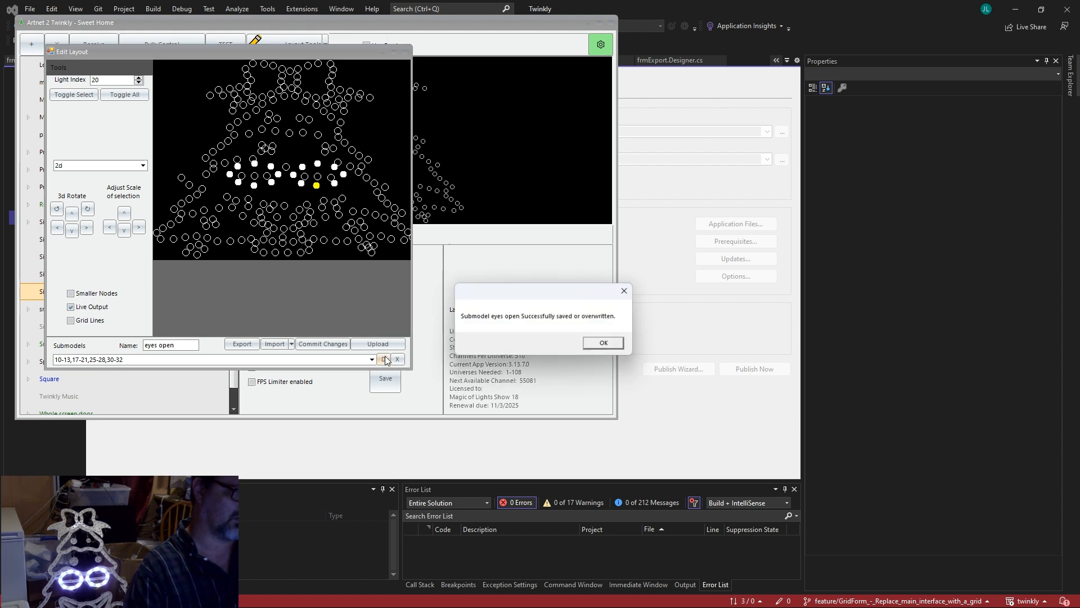
pyautogui.click(612, 343)
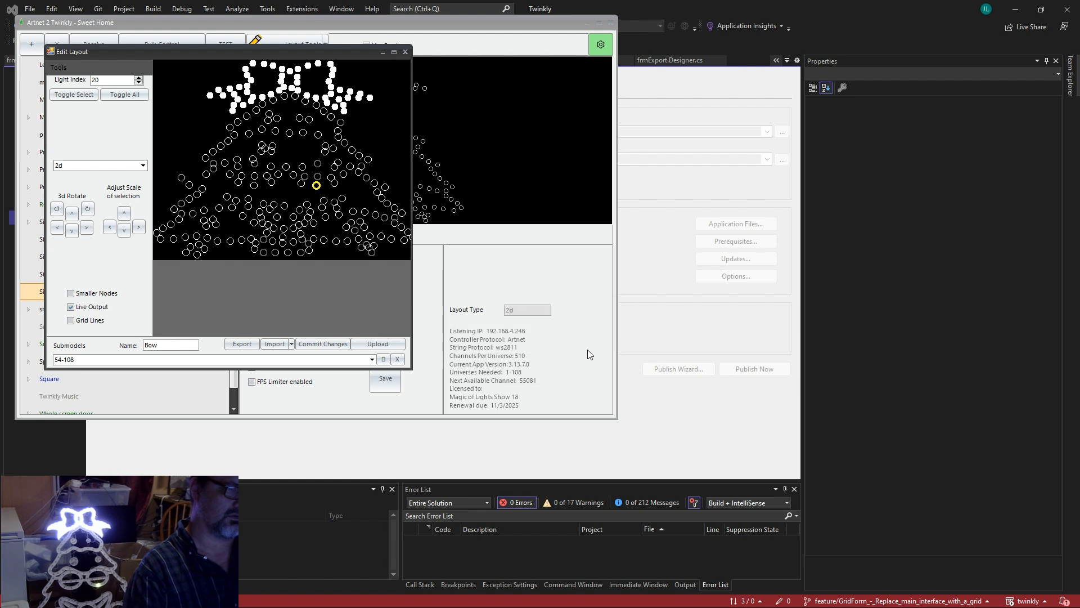
# Export the tree layout as an xLights model, resuming past the debugger pause.
pyautogui.click(242, 349)
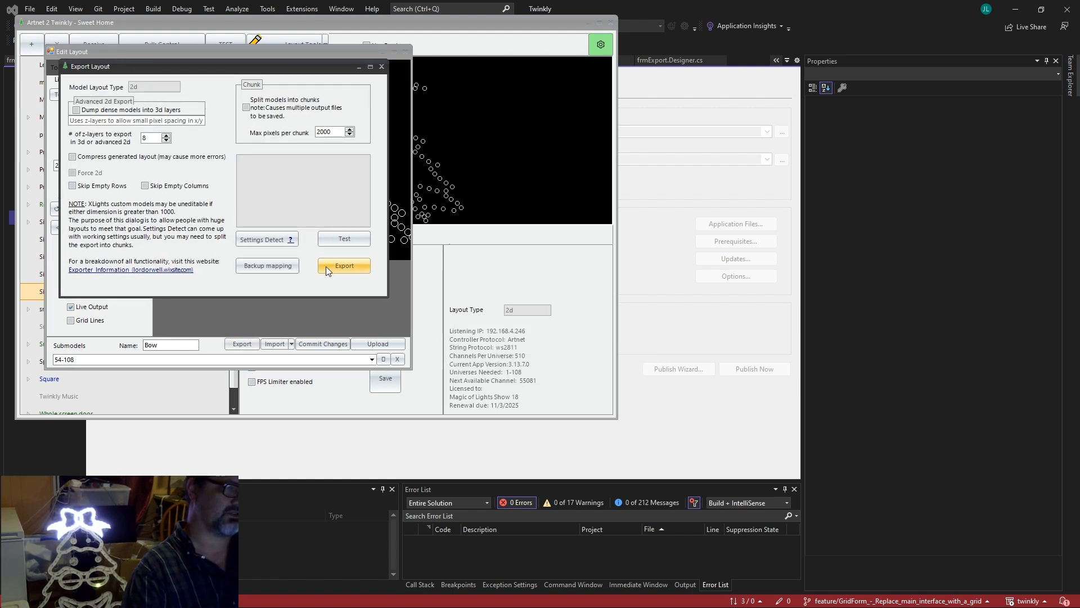
pyautogui.click(326, 266)
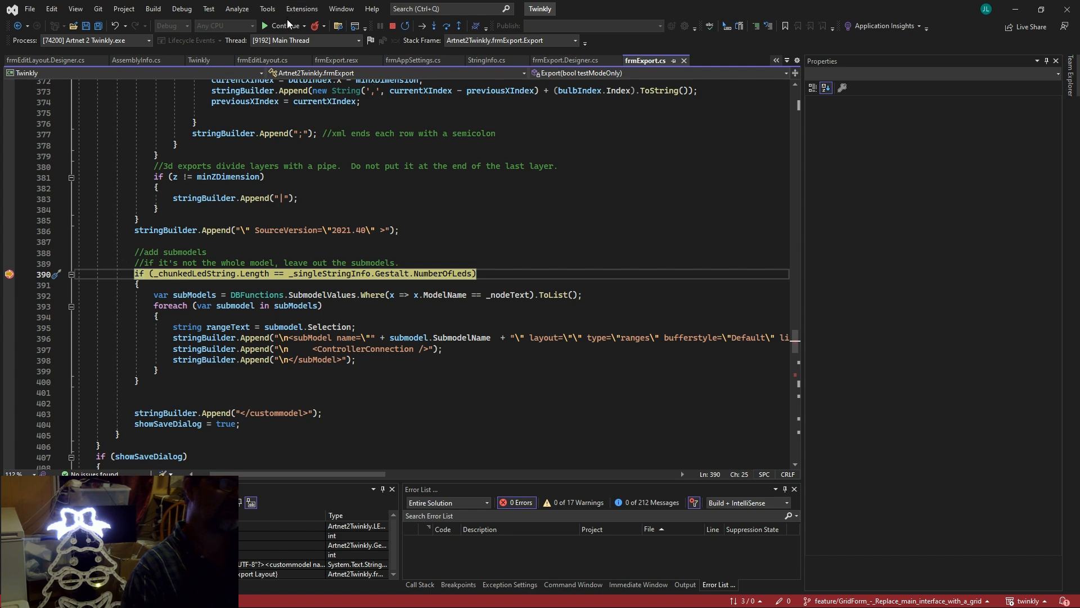
pyautogui.click(285, 26)
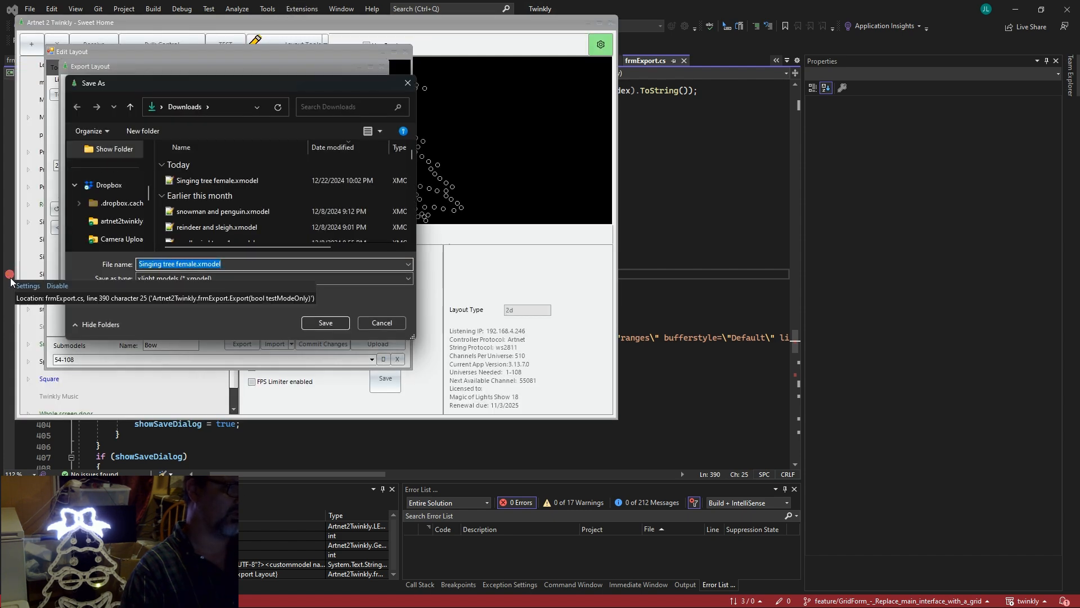
# Save 'Singing tree female.xmodel' to Downloads, overwriting the existing copy.
pyautogui.press('Return')
pyautogui.moveTo(460, 596)
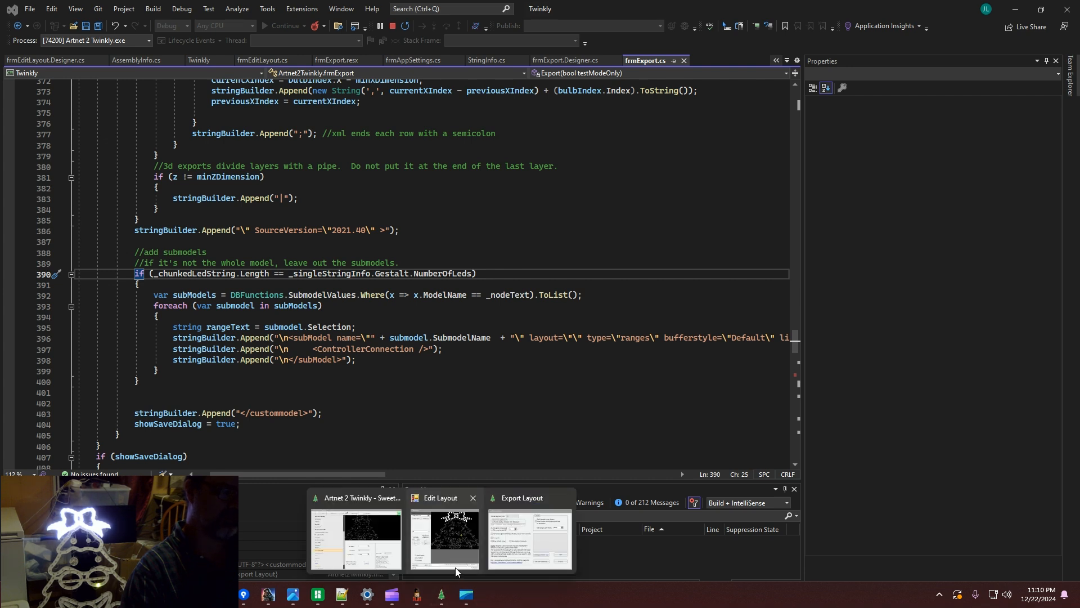
pyautogui.click(455, 565)
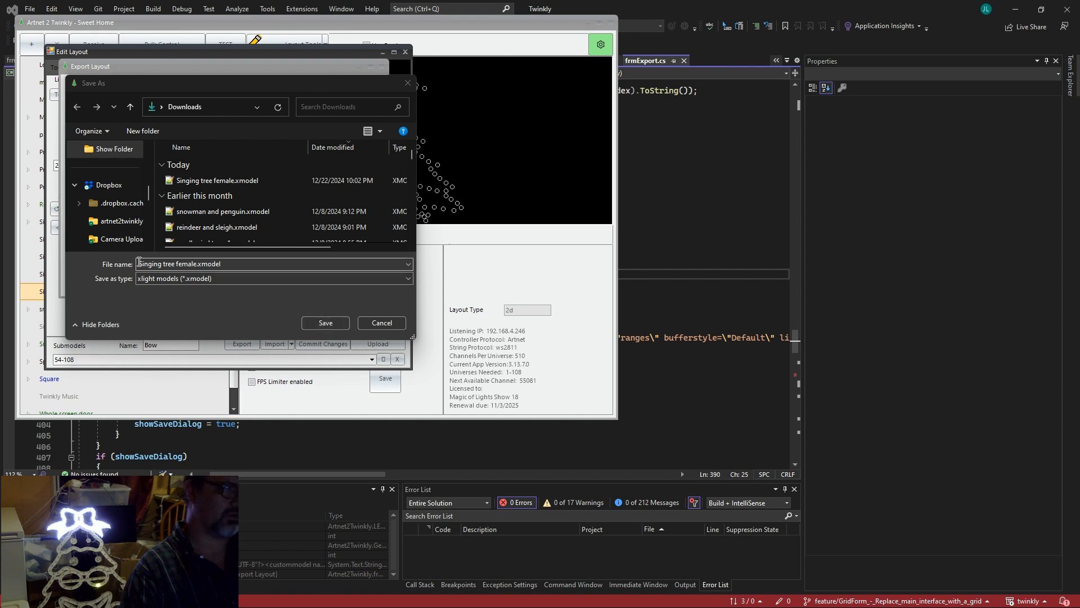
pyautogui.click(325, 324)
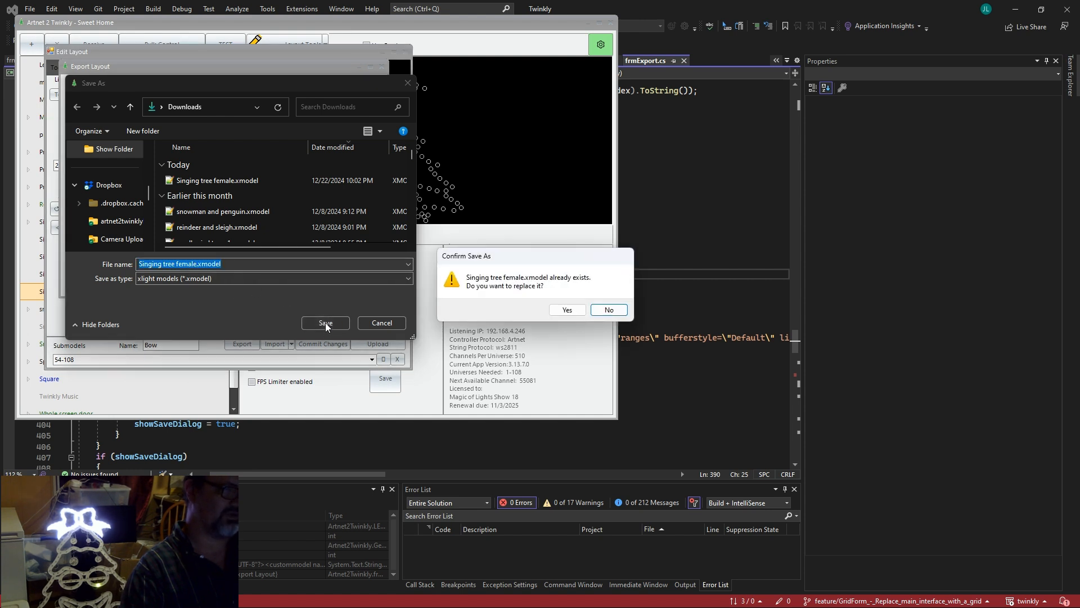
pyautogui.click(570, 310)
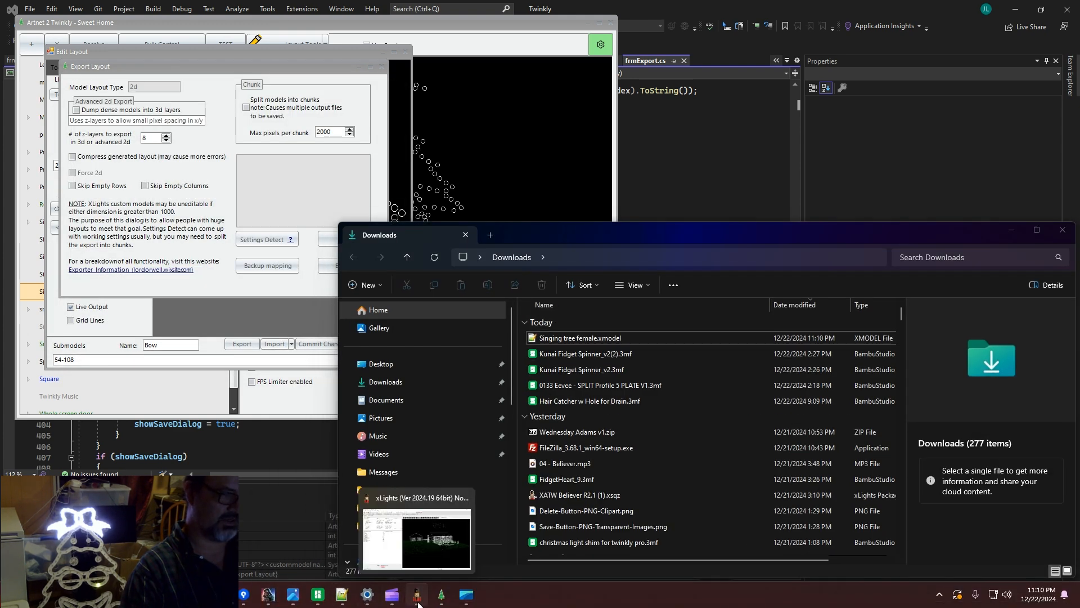
# Import Singing tree female.xmodel into the xLights layout over the garage, declining aliases.
pyautogui.click(419, 557)
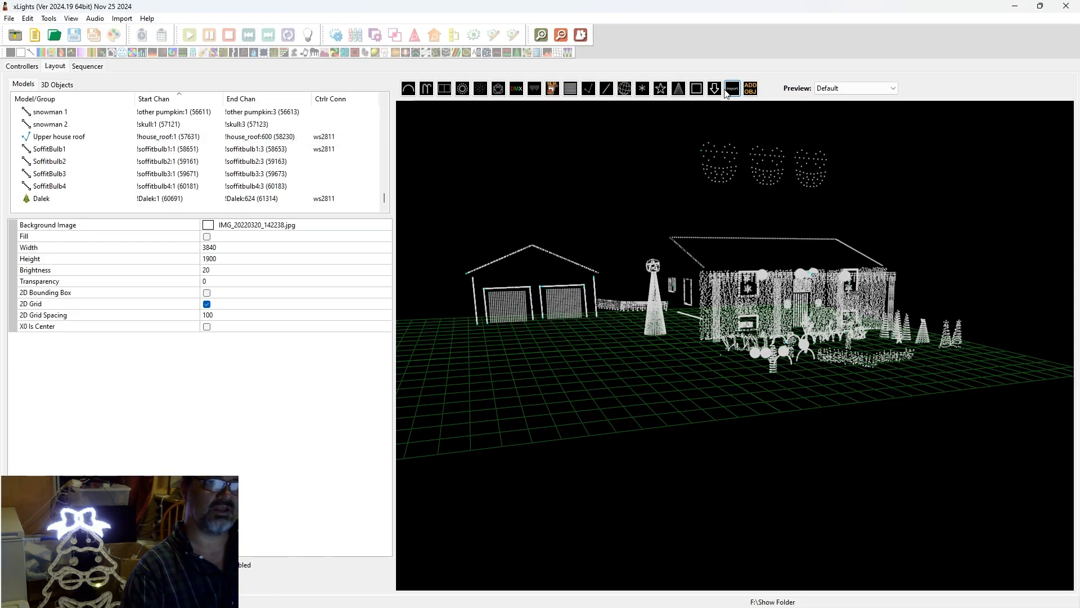
pyautogui.click(511, 343)
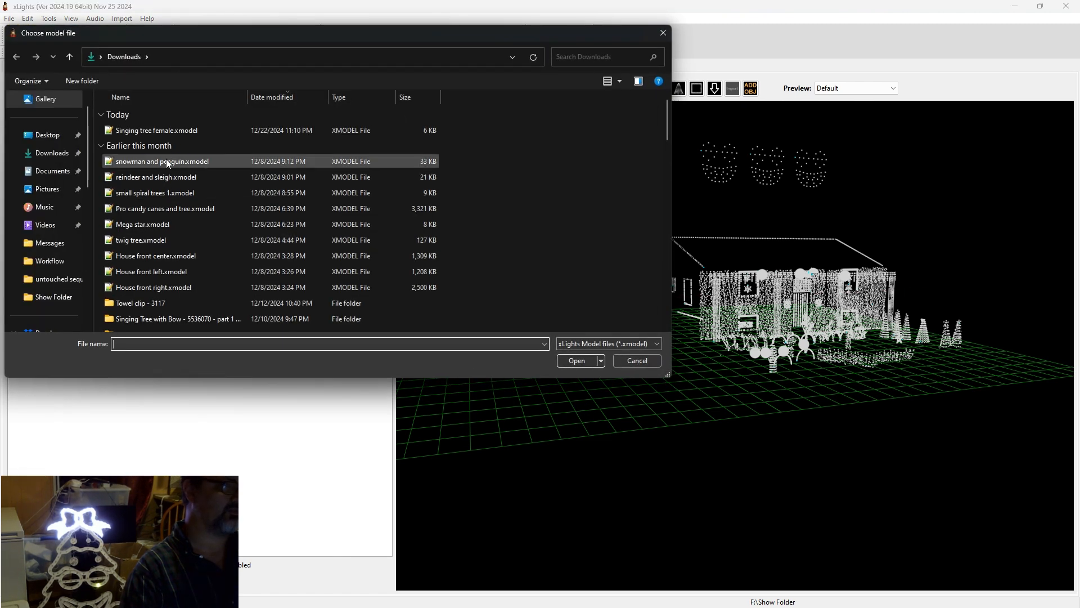
pyautogui.click(170, 132)
pyautogui.click(591, 359)
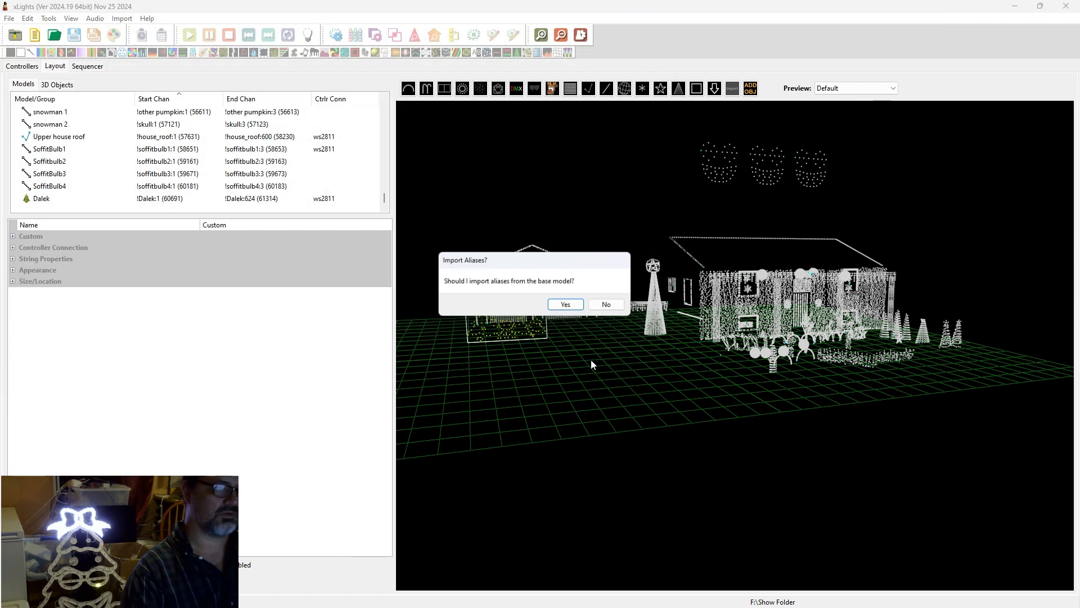
pyautogui.click(610, 306)
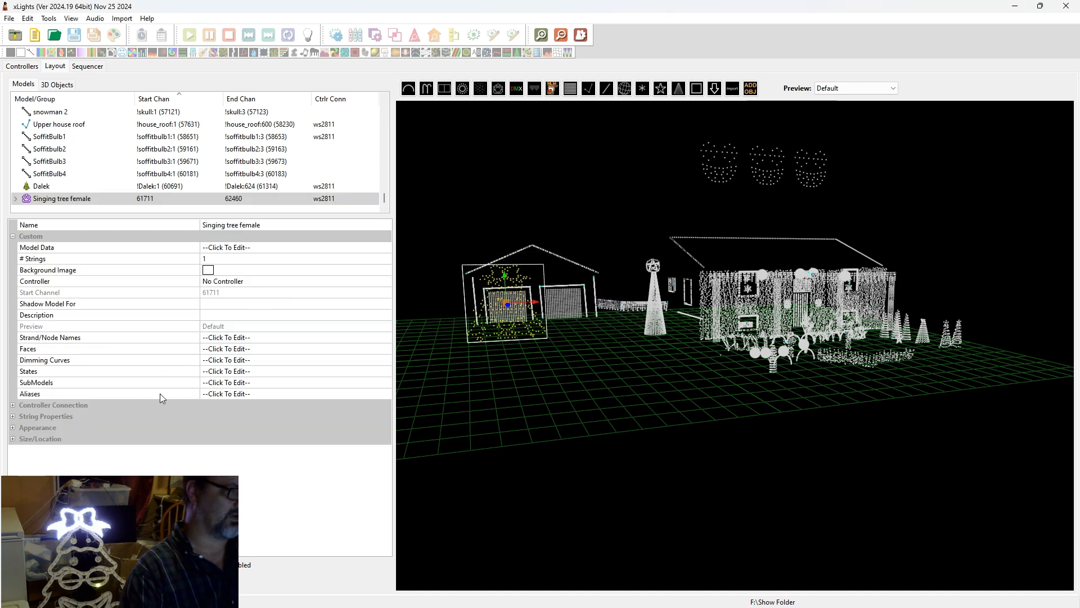
pyautogui.click(251, 385)
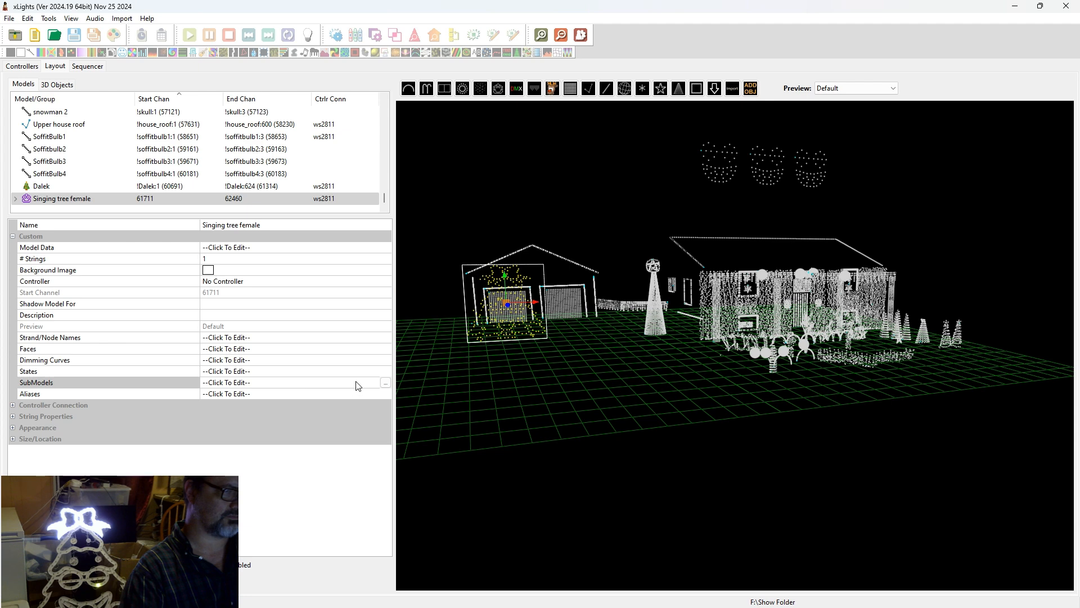
# Open the tree's SubModels editor and view eyes open, the ornaments and Outline.
pyautogui.click(386, 383)
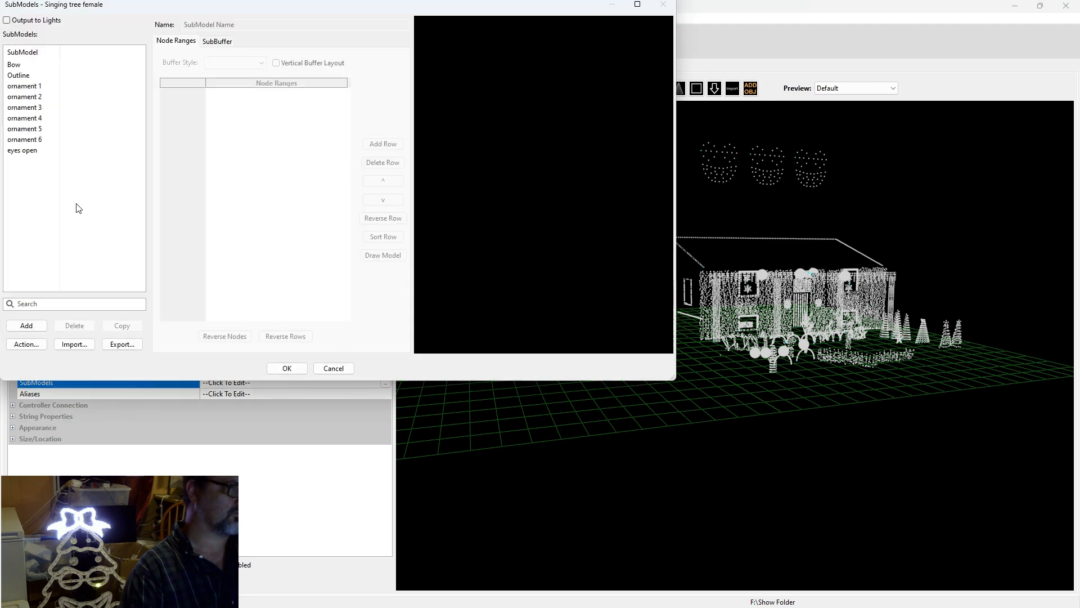
pyautogui.click(38, 154)
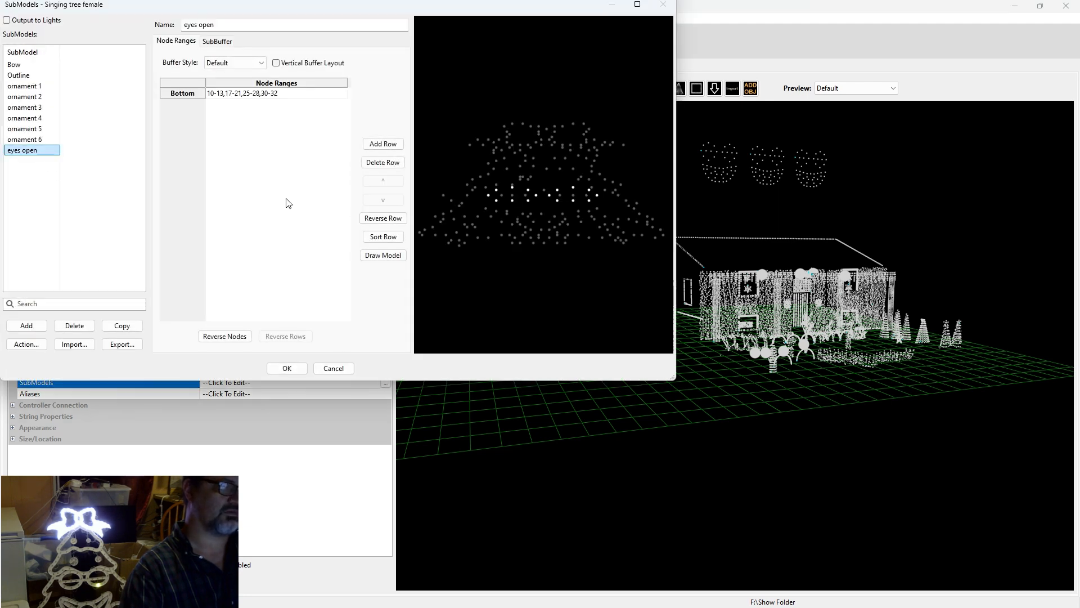
pyautogui.click(21, 140)
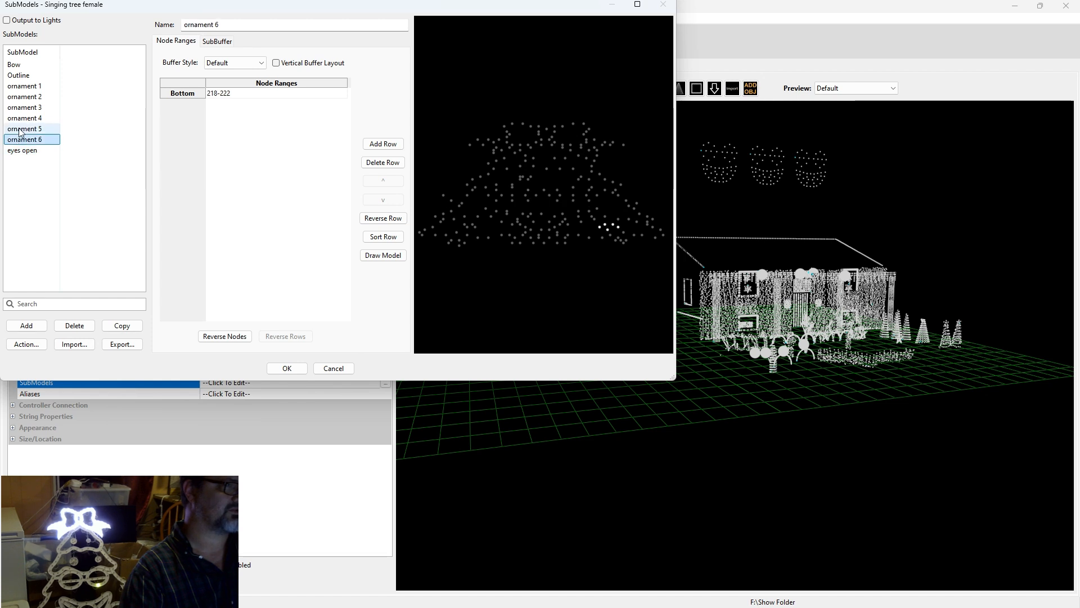
pyautogui.click(25, 130)
pyautogui.click(26, 119)
pyautogui.click(29, 97)
pyautogui.click(29, 88)
pyautogui.click(28, 77)
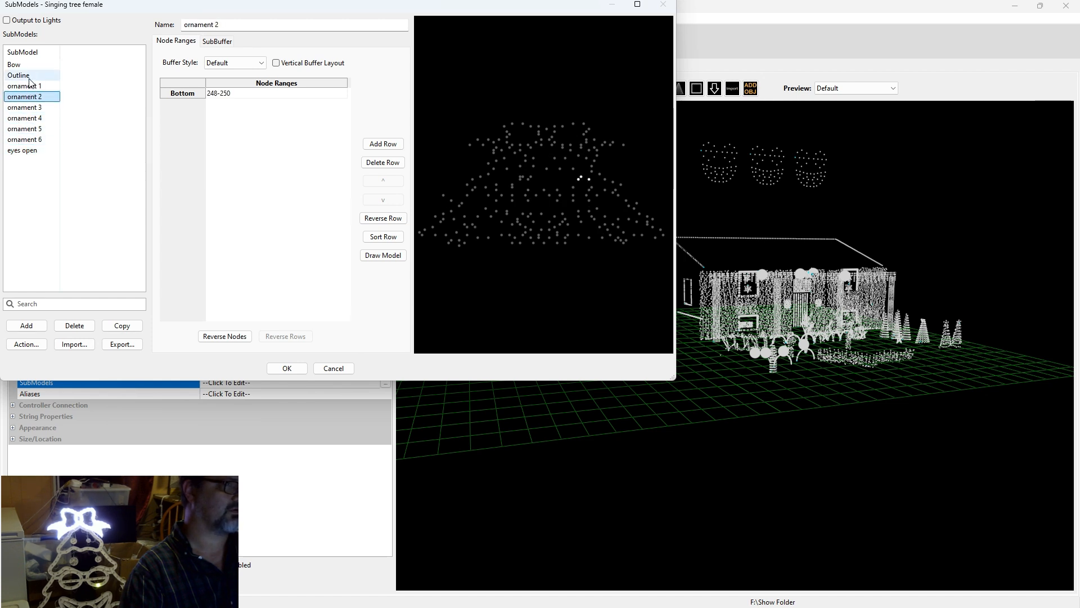
# Step through Bow, ornaments 1–6 and eyes open, then close the submodels window.
pyautogui.click(17, 65)
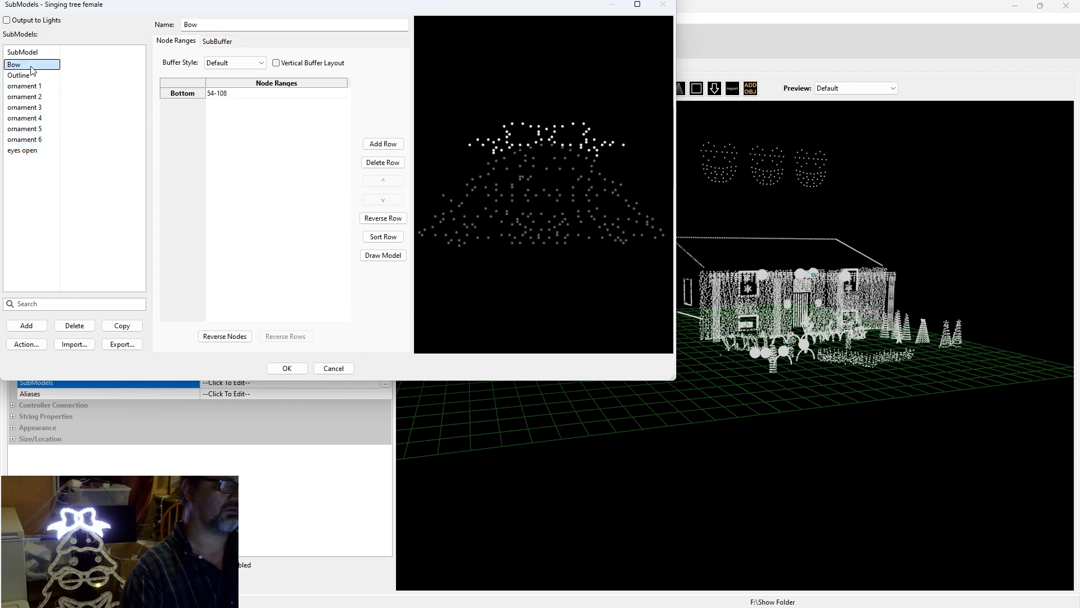
pyautogui.click(27, 86)
pyautogui.click(27, 97)
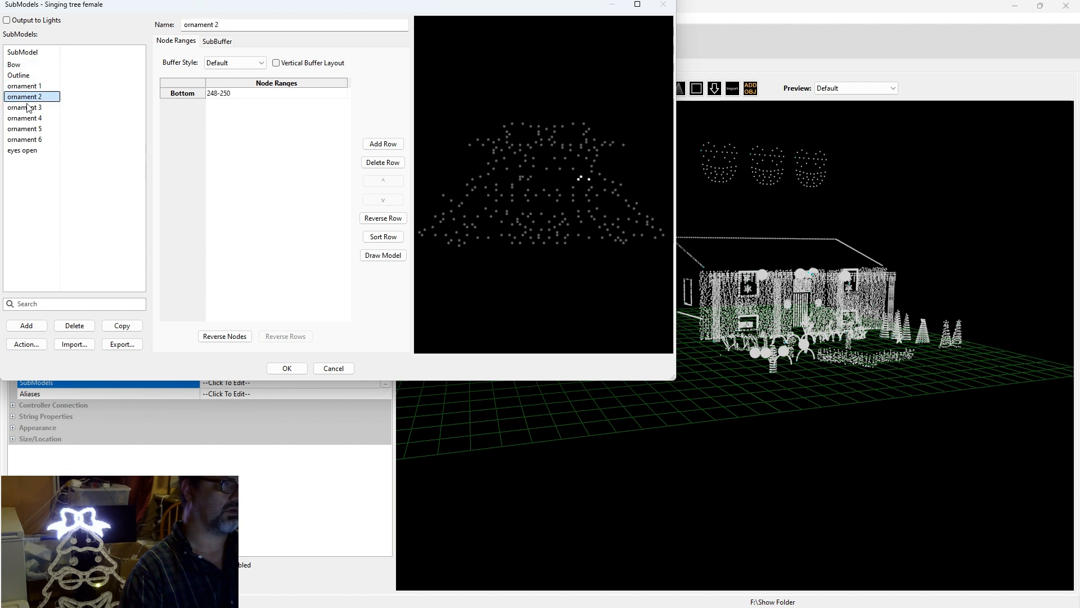
pyautogui.click(28, 107)
pyautogui.click(29, 119)
pyautogui.click(29, 130)
pyautogui.click(28, 141)
pyautogui.click(29, 150)
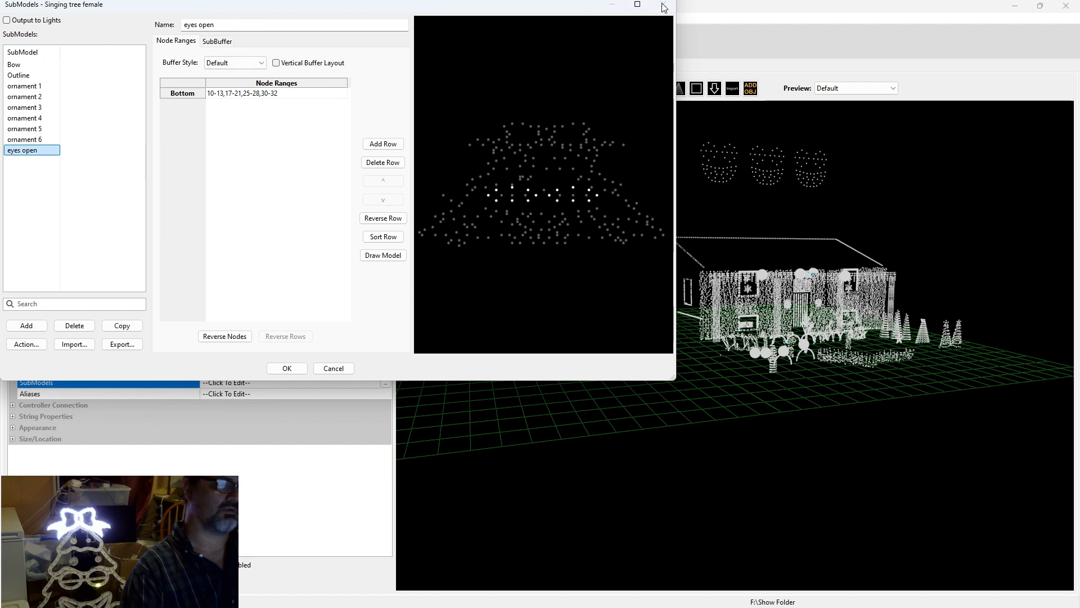
pyautogui.click(109, 187)
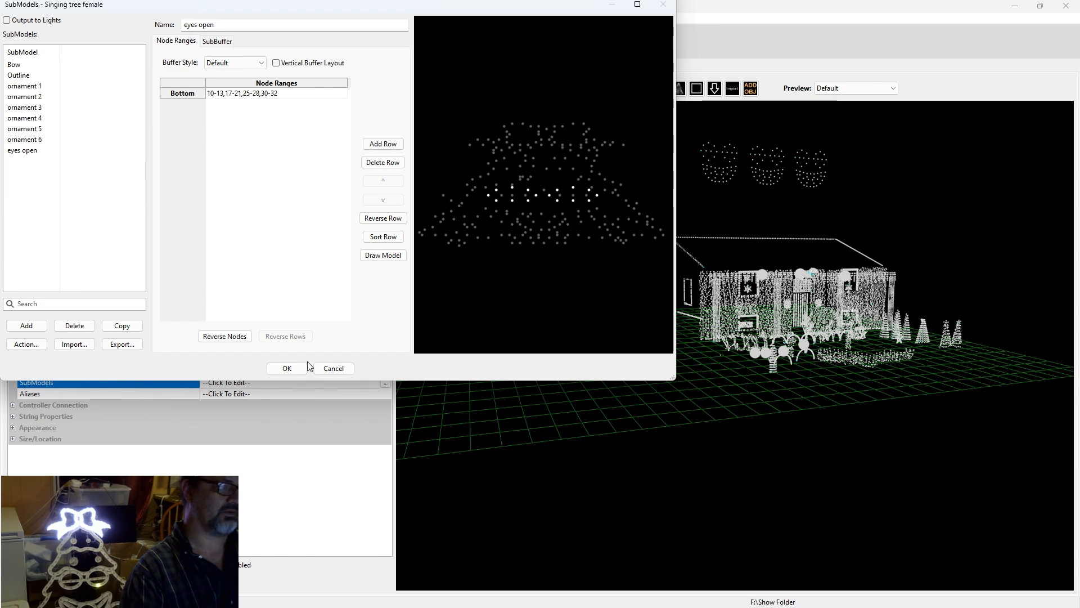
pyautogui.click(333, 369)
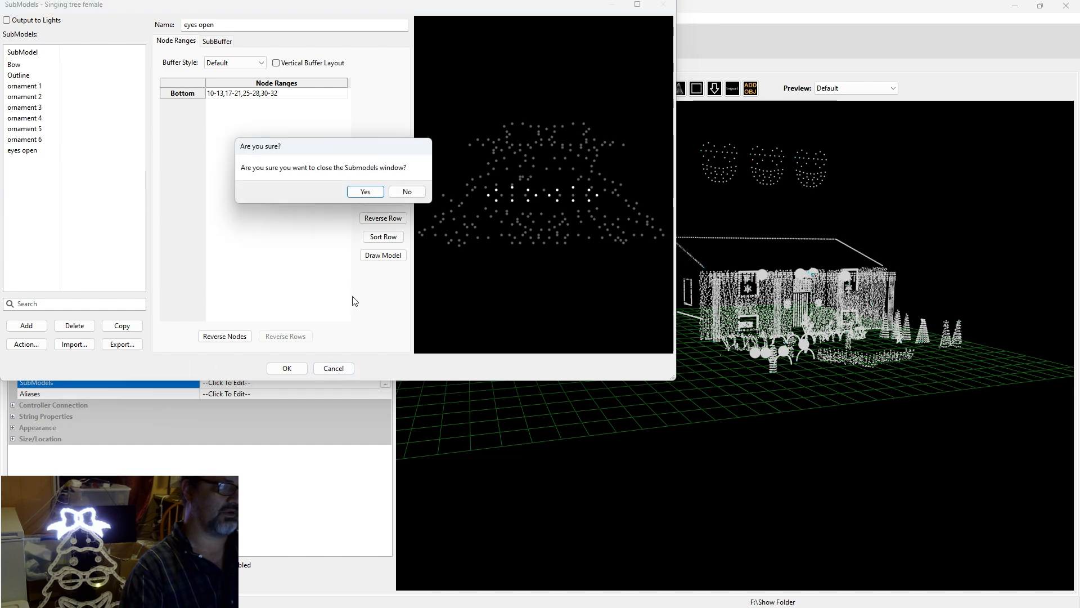
pyautogui.click(369, 193)
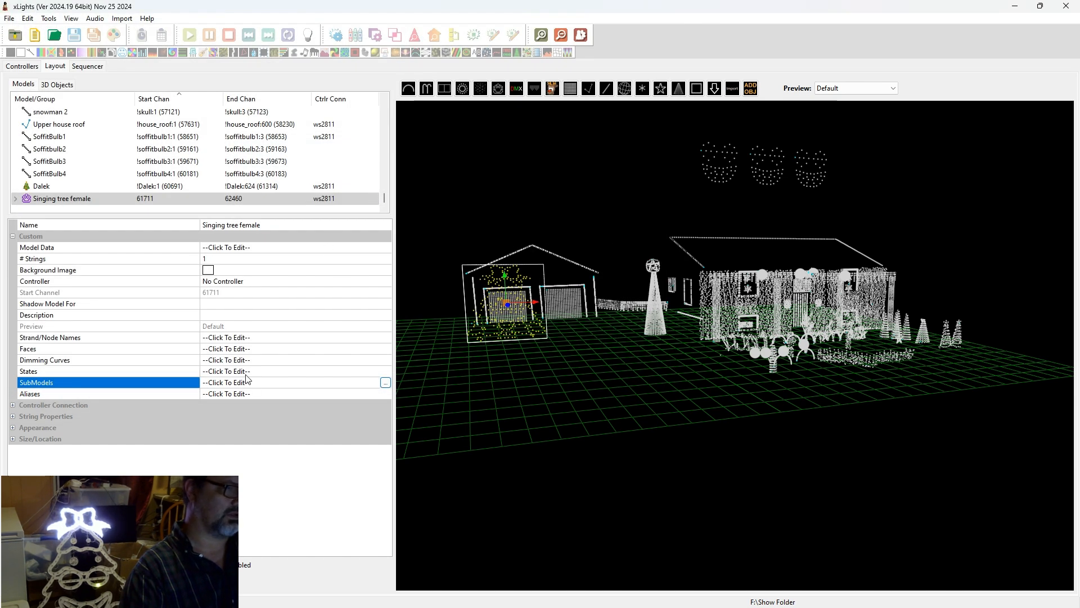
# Open the Faces definition editor and add a new face definition named 'test'.
pyautogui.click(242, 350)
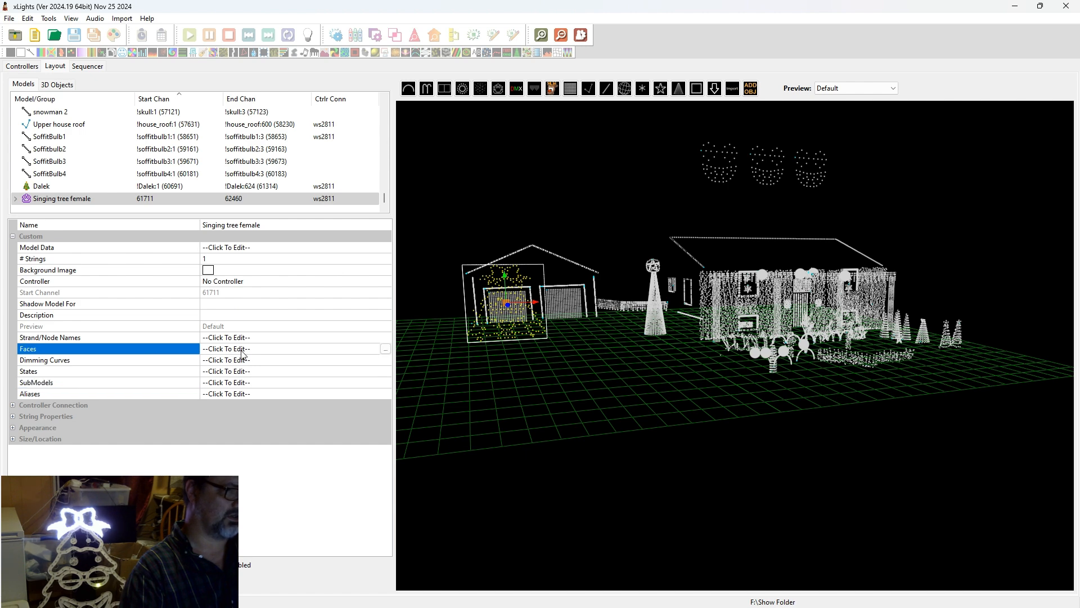
pyautogui.click(386, 350)
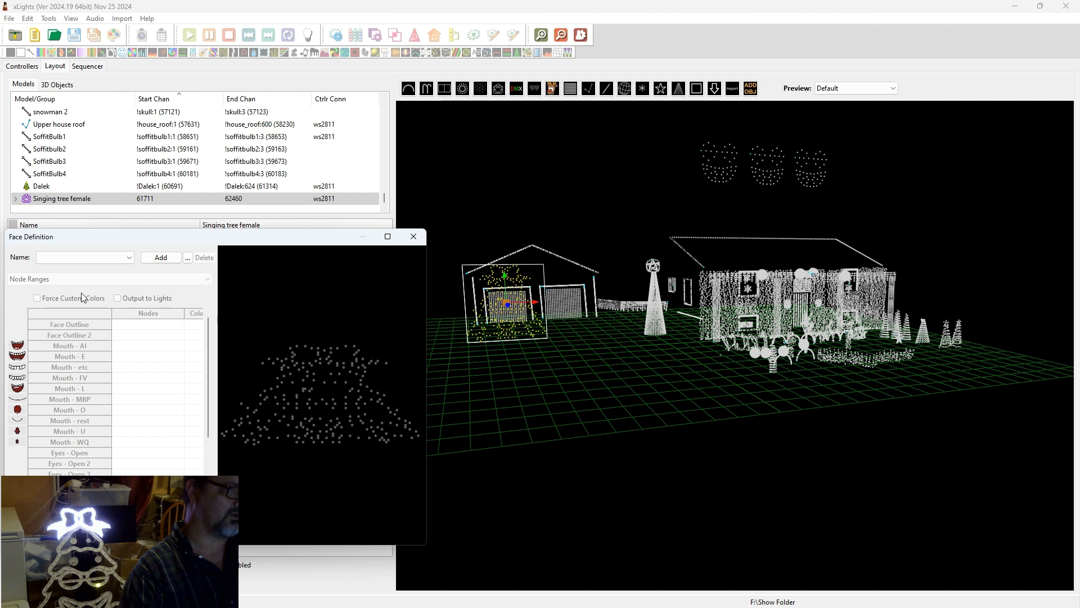
pyautogui.click(99, 256)
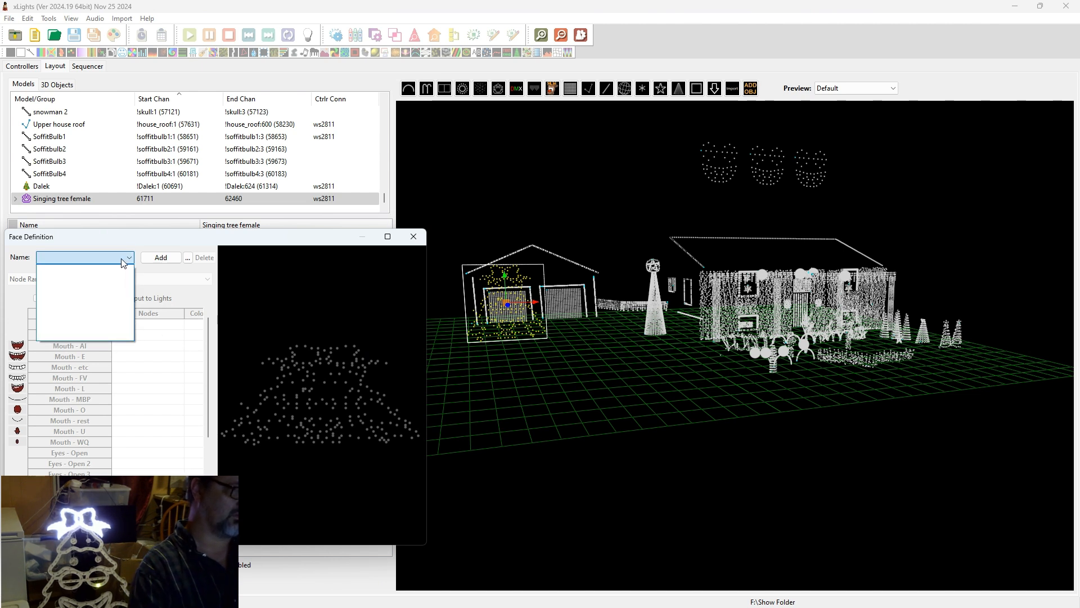
pyautogui.click(161, 259)
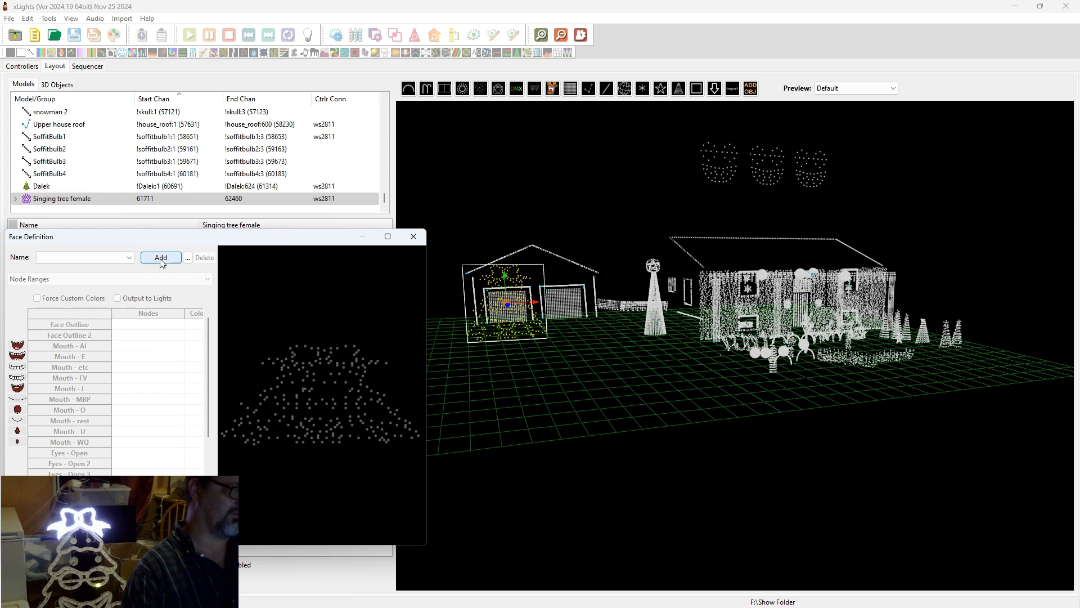
pyautogui.click(161, 259)
pyautogui.write('test')
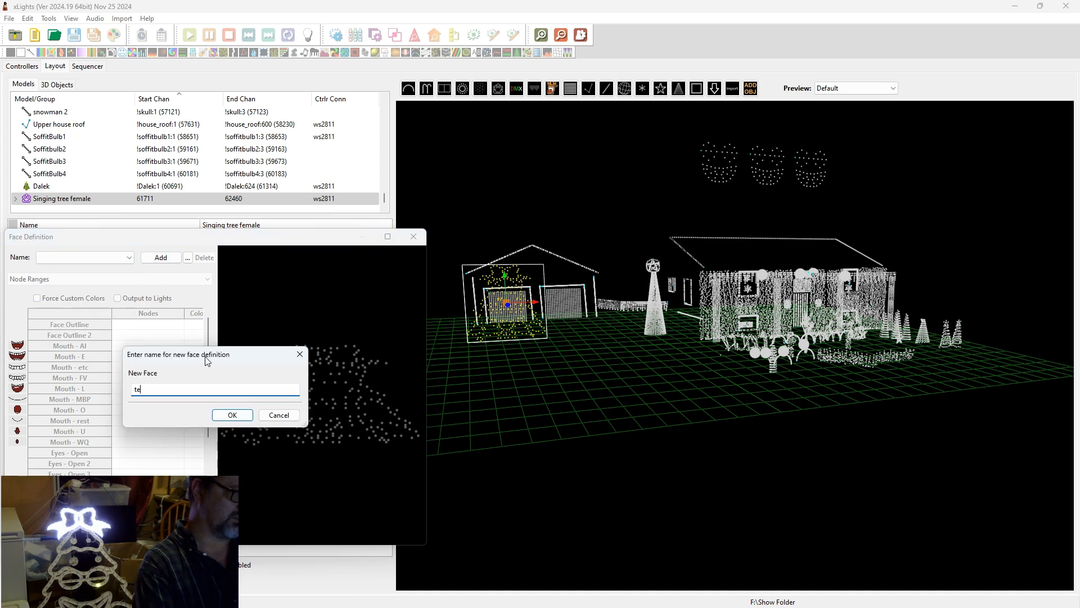
pyautogui.press('Return')
# Look for submodel import options in the Face Outline and Mouth - FV node cells.
pyautogui.rightClick(149, 356)
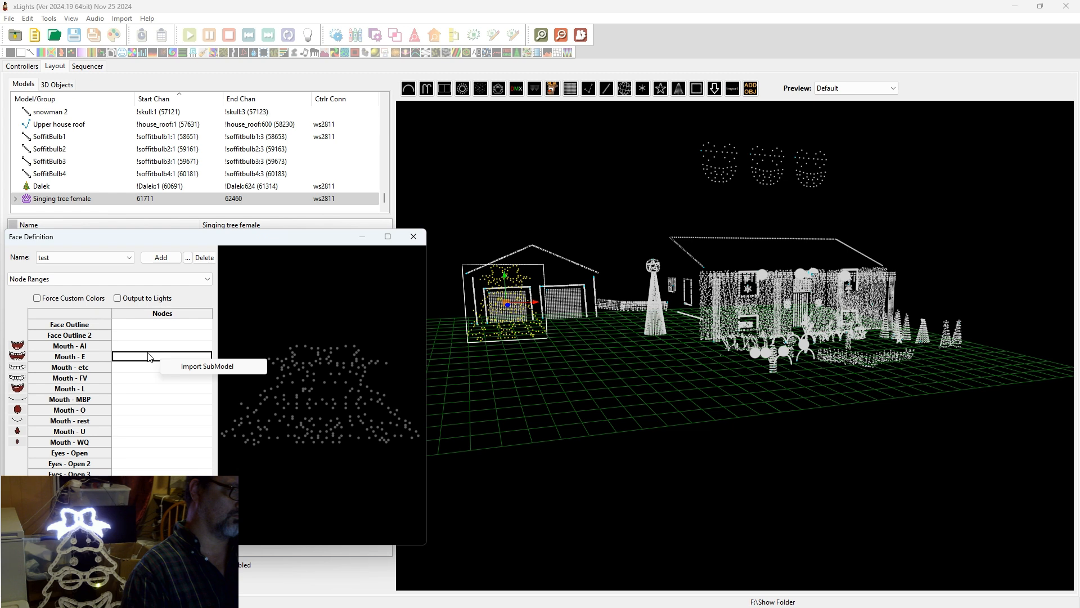
pyautogui.rightClick(143, 331)
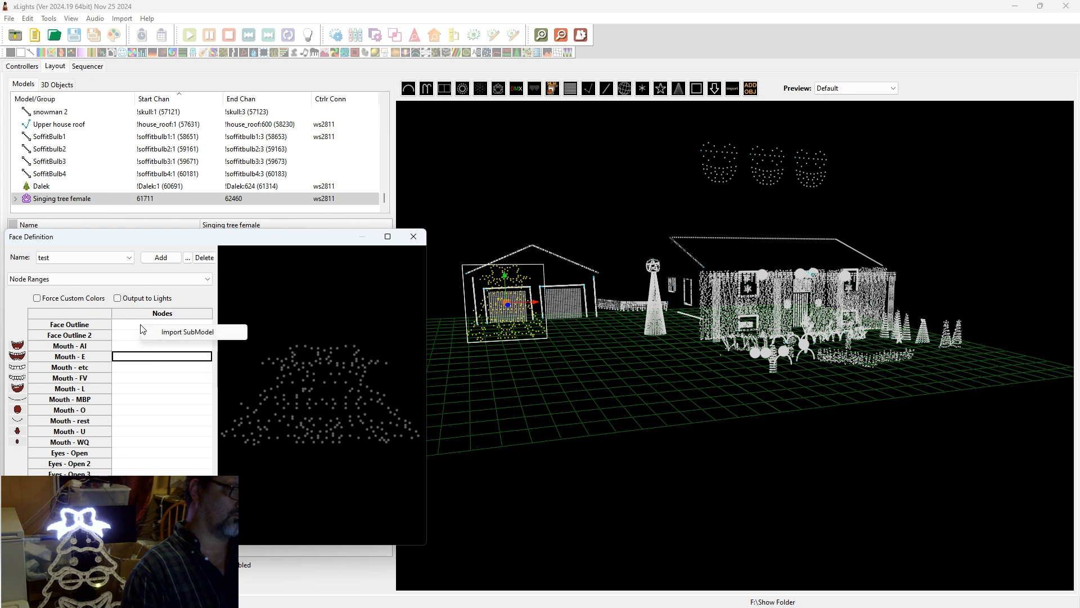
pyautogui.click(141, 329)
pyautogui.rightClick(140, 329)
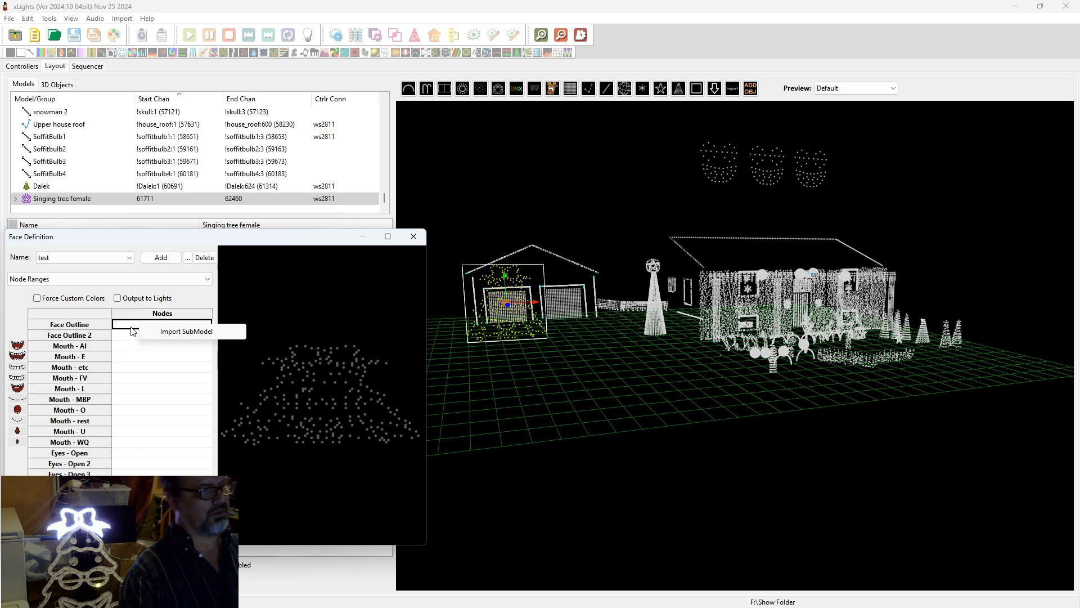
pyautogui.click(129, 347)
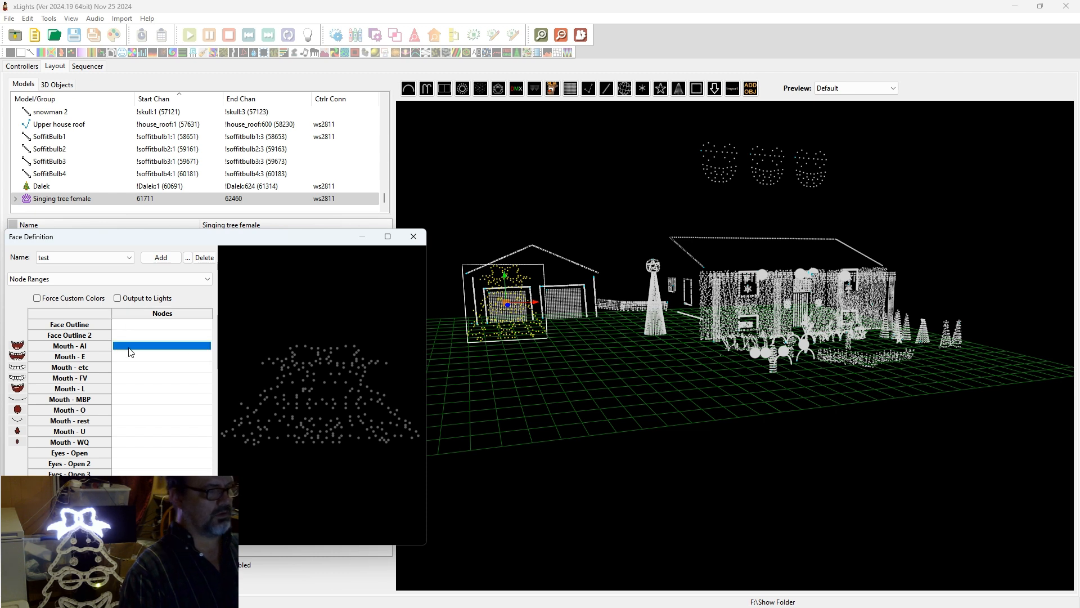
pyautogui.click(152, 378)
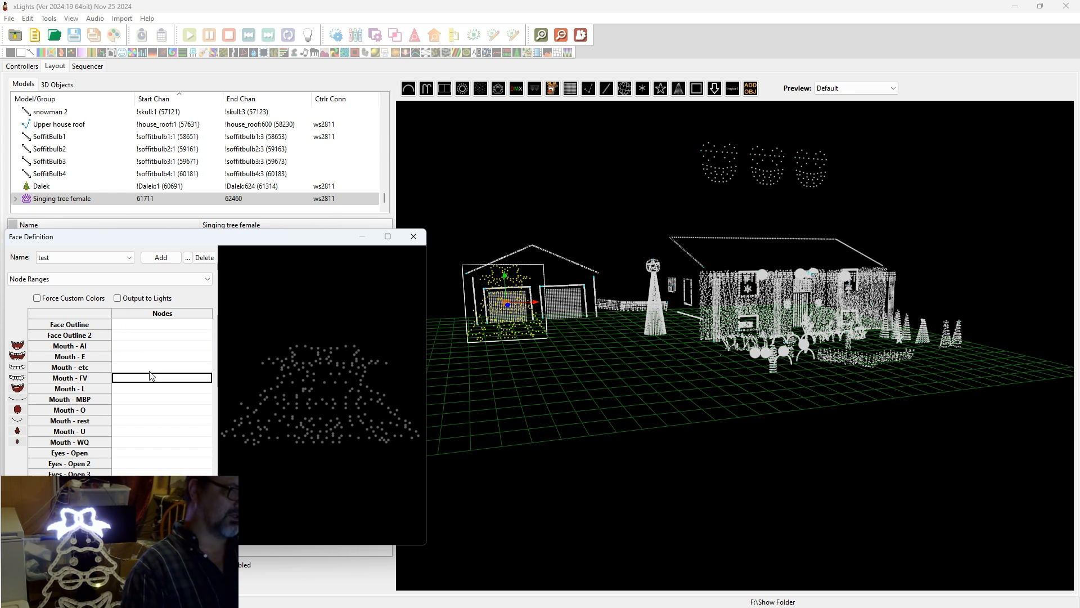
pyautogui.click(145, 381)
pyautogui.rightClick(147, 385)
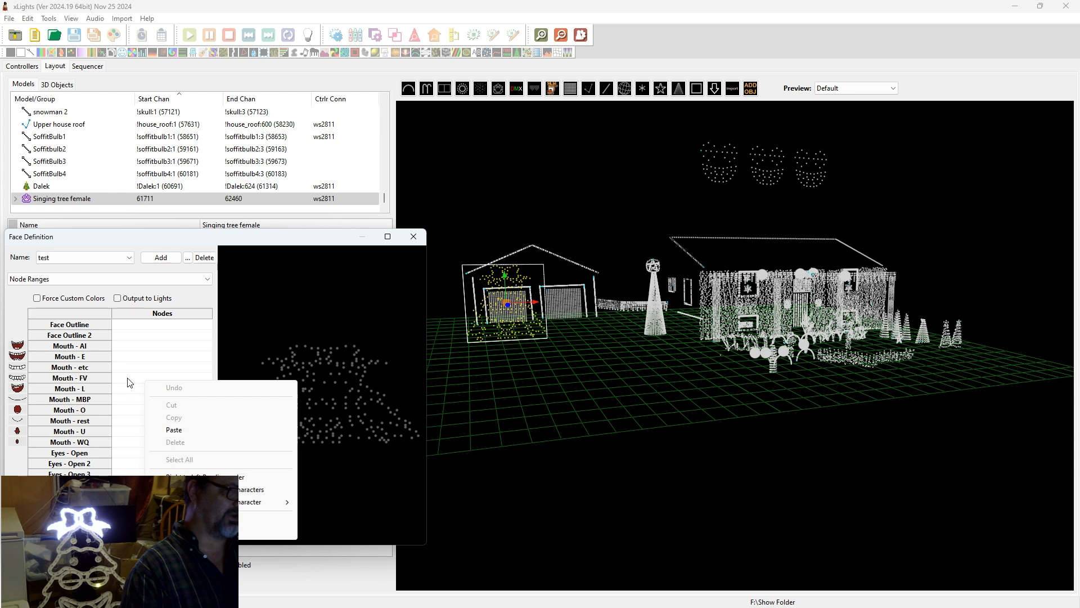
pyautogui.click(130, 383)
pyautogui.click(148, 325)
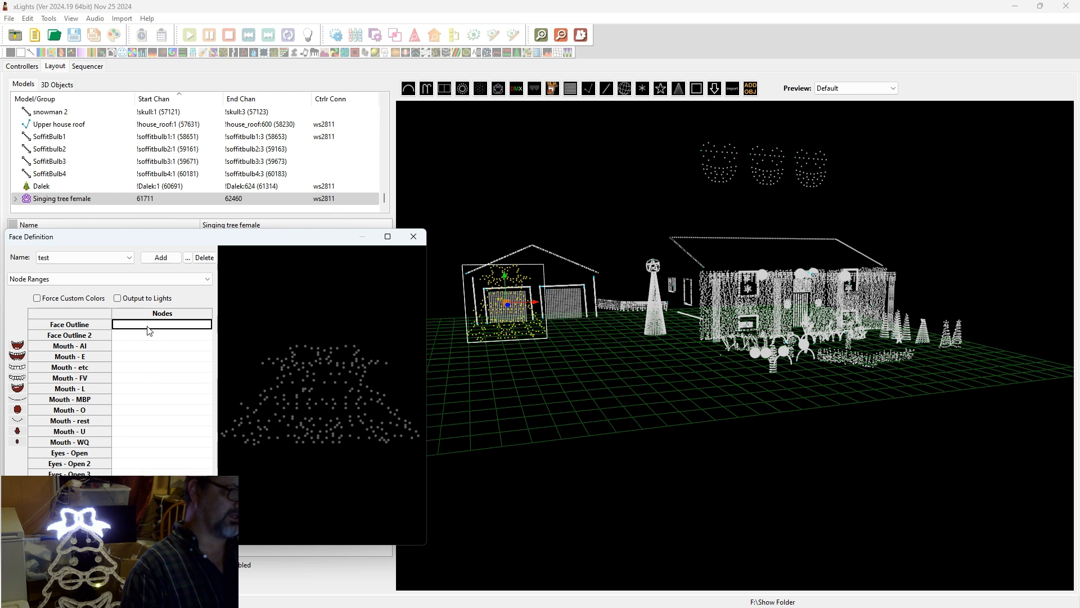
pyautogui.rightClick(149, 328)
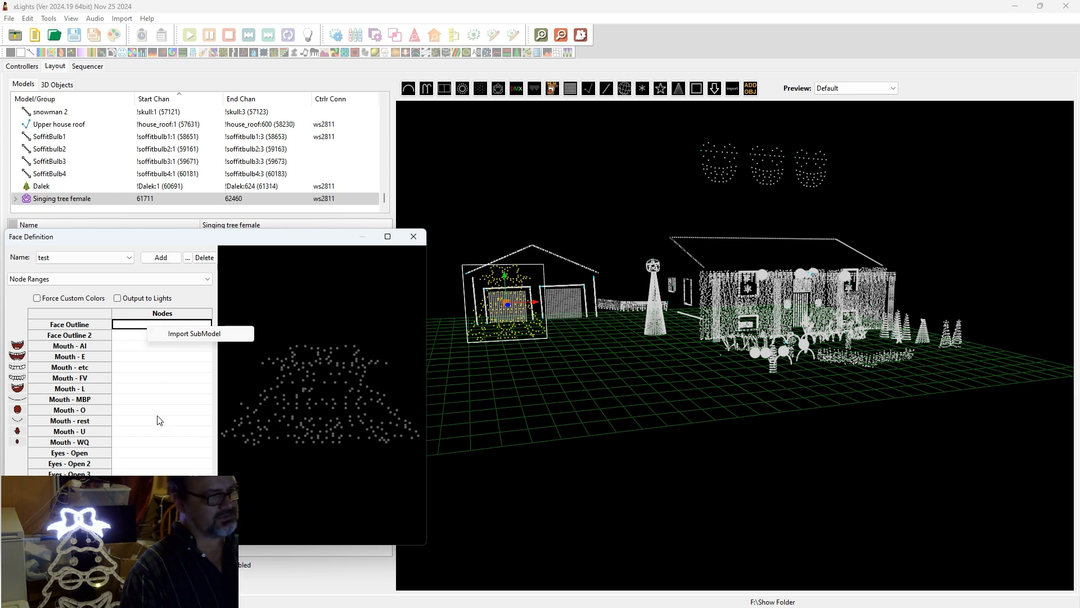
# Import the eyes open submodel into Eyes - Open, filling nodes 10-13,17-21,25-28,30-32.
pyautogui.click(125, 454)
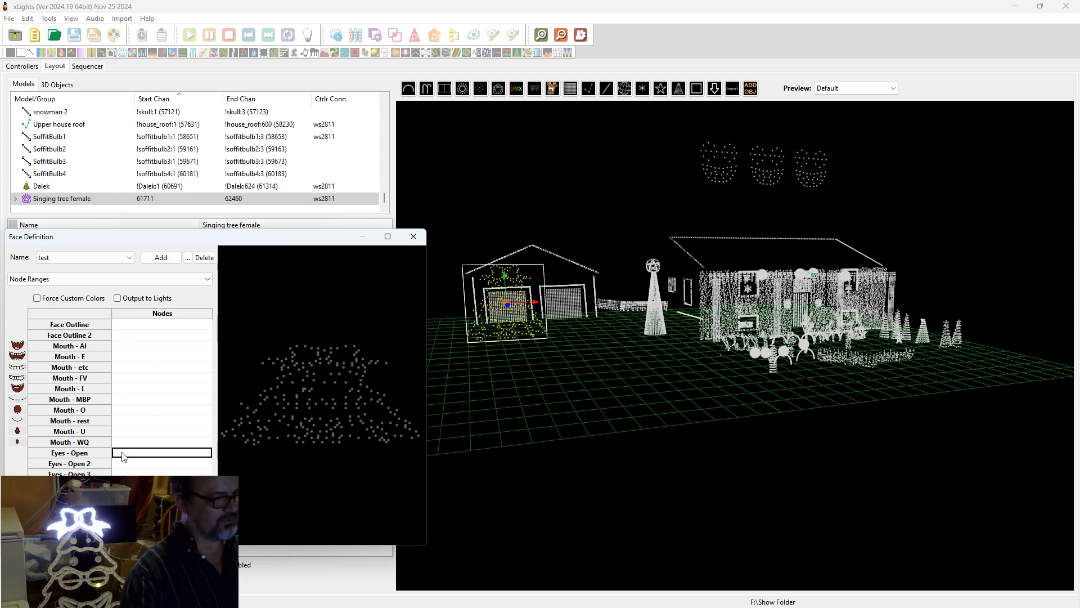
pyautogui.rightClick(126, 453)
pyautogui.click(162, 466)
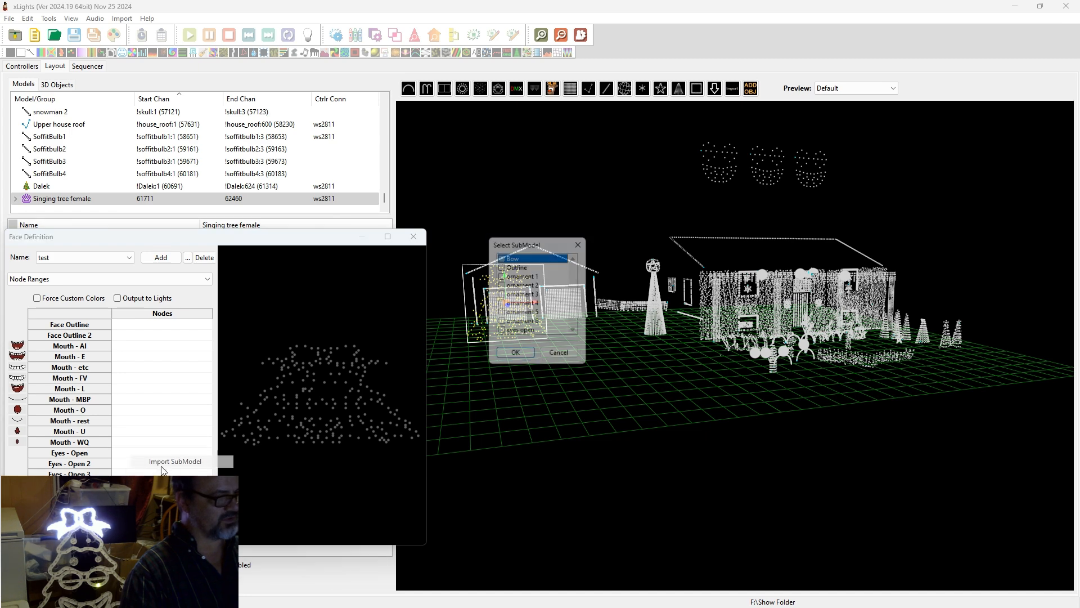
pyautogui.click(501, 333)
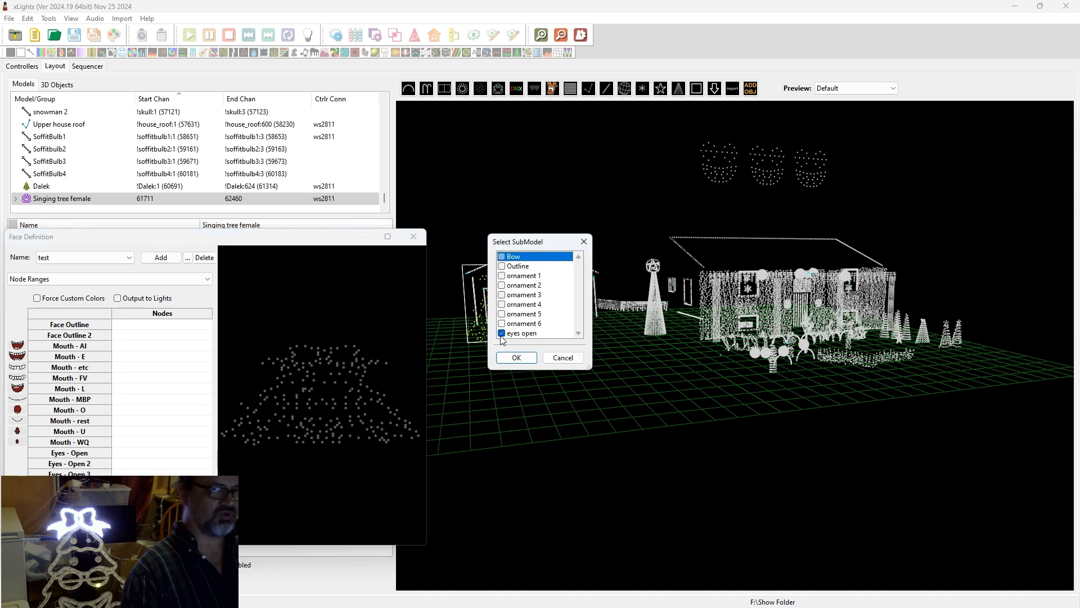
pyautogui.click(516, 358)
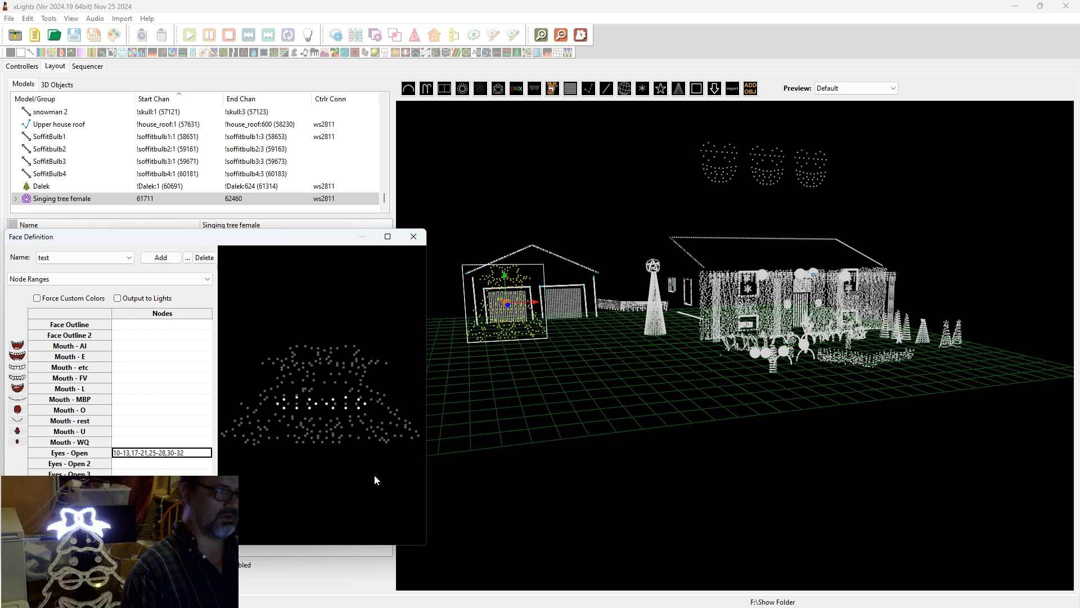